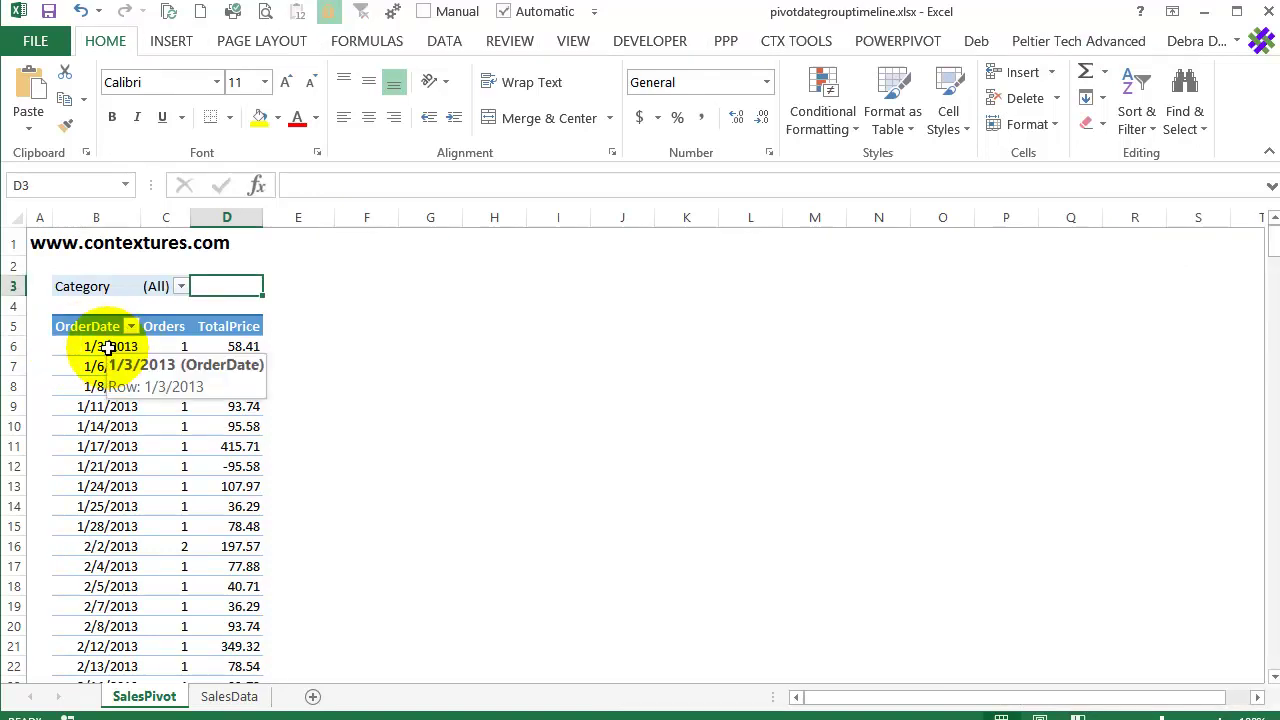
# Group the pivot table's OrderDate field by Quarters and Years instead of Months.
pyautogui.click(107, 347)
pyautogui.rightClick(107, 347)
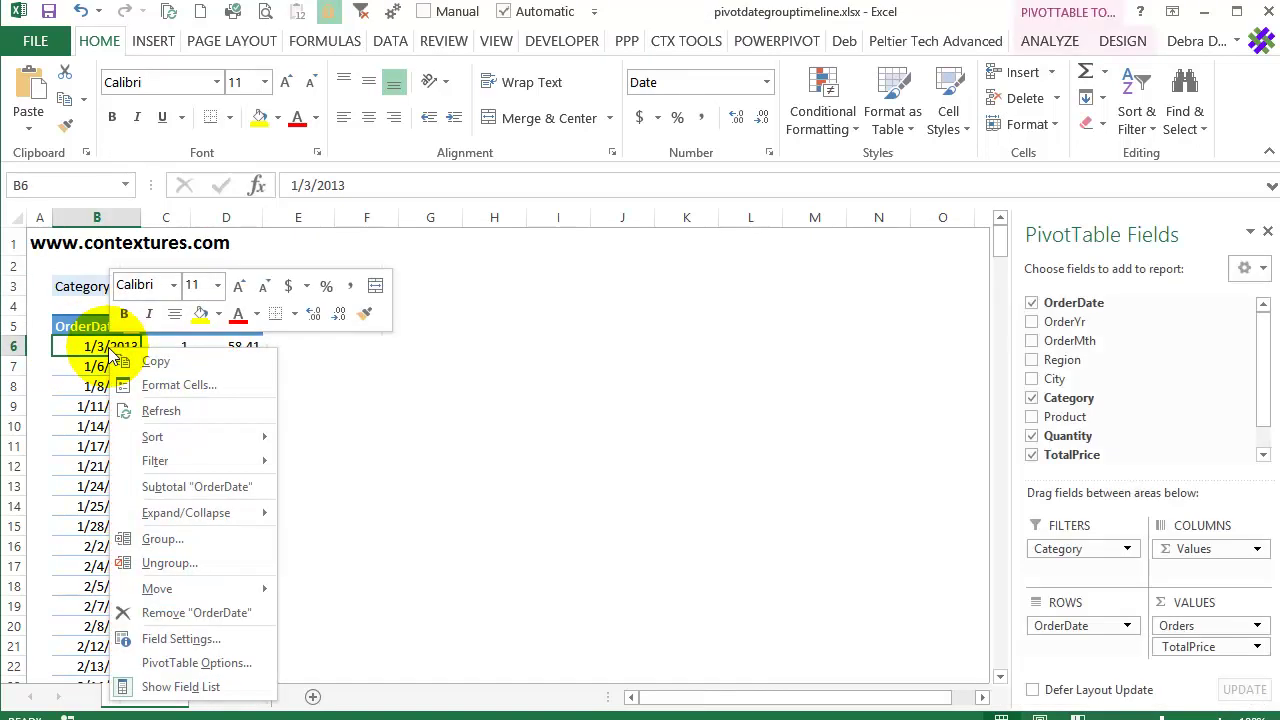
pyautogui.click(183, 534)
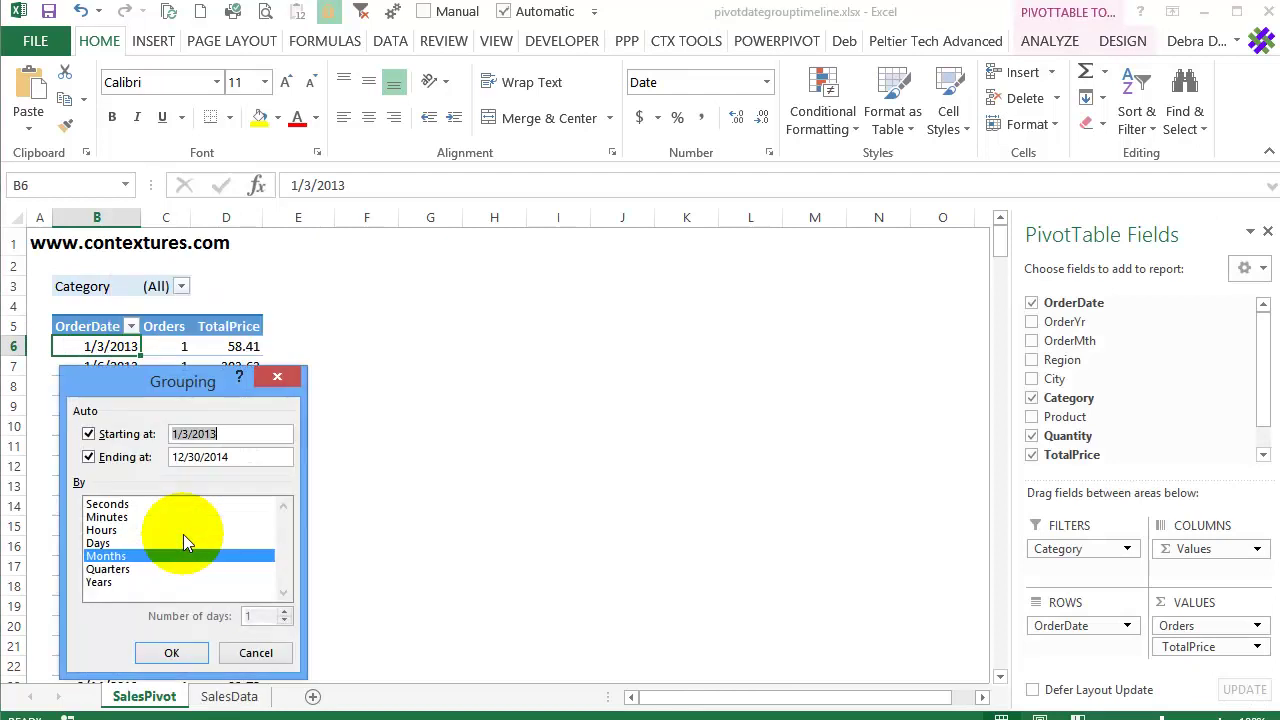
pyautogui.click(107, 557)
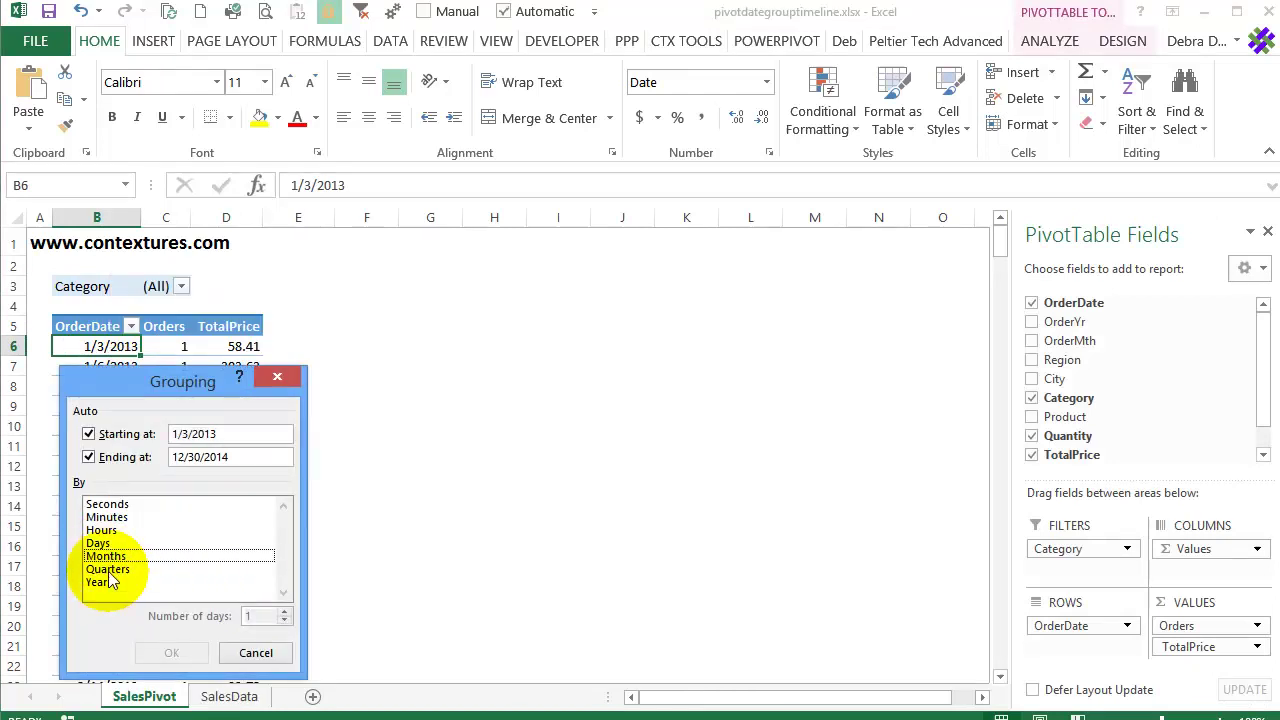
pyautogui.click(107, 580)
pyautogui.click(108, 569)
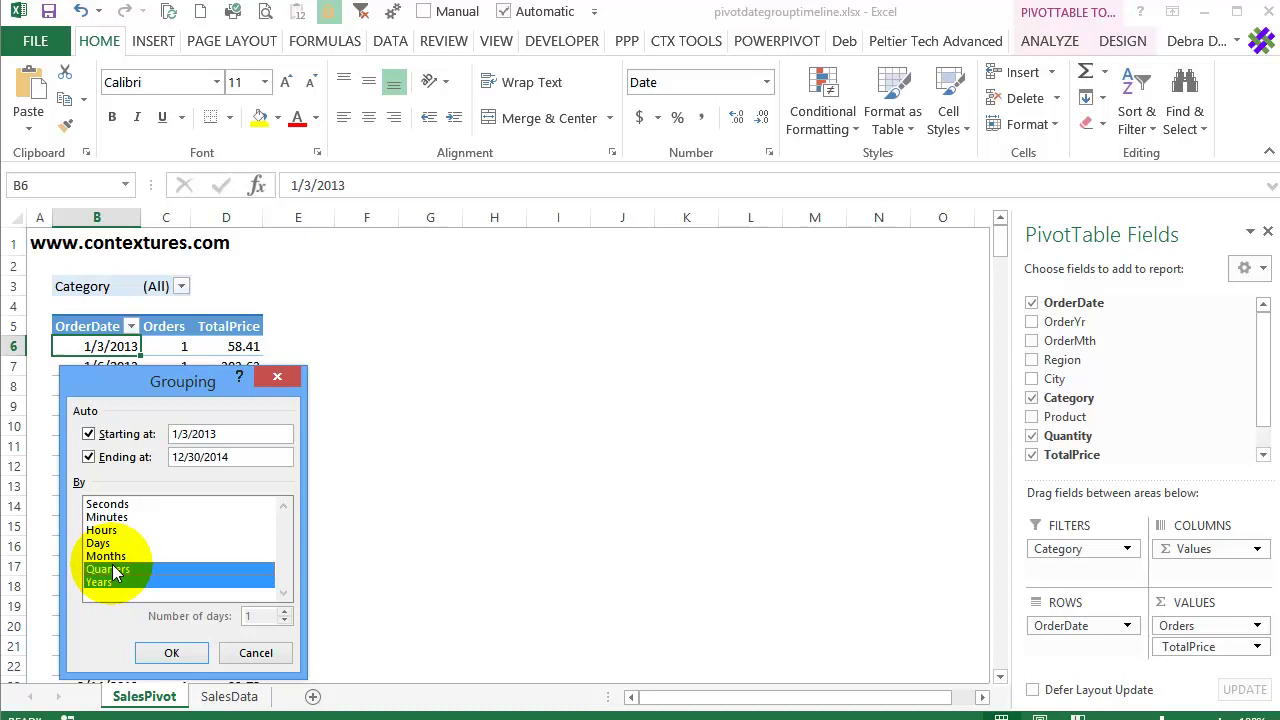
pyautogui.click(172, 653)
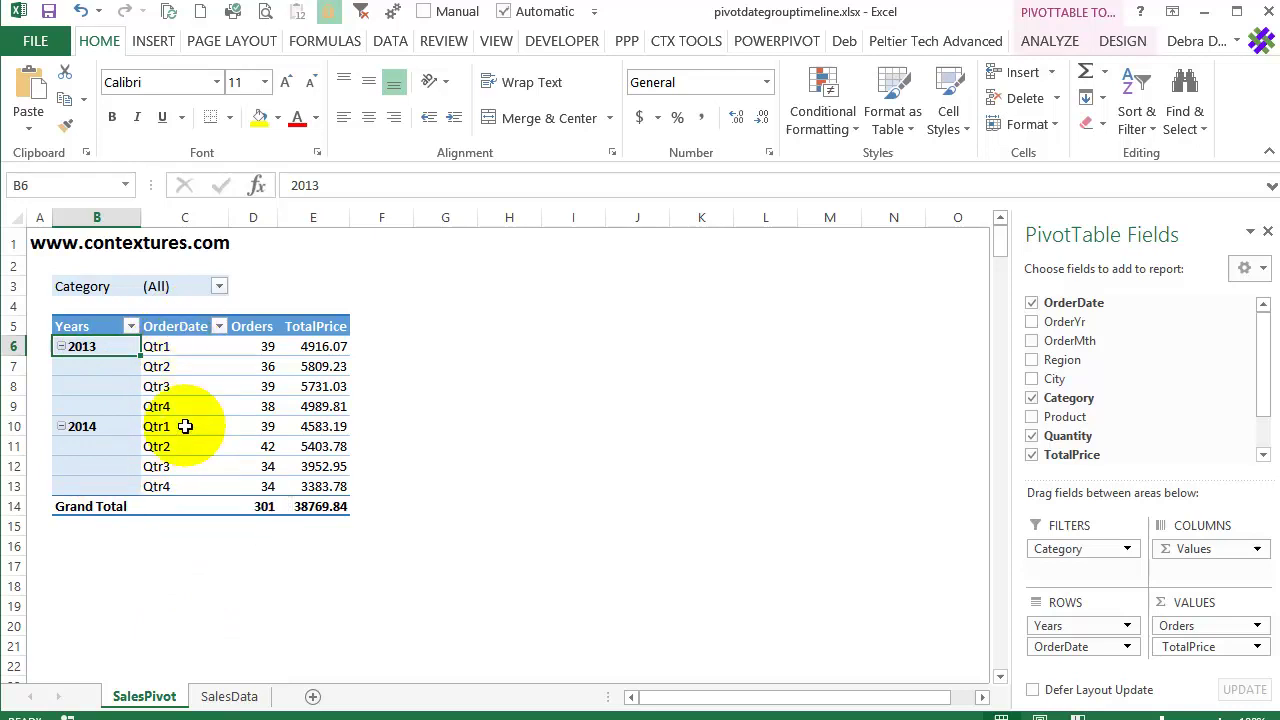
# Examine the filter item lists of the OrderDate and Years row fields for out-of-range date items.
pyautogui.click(219, 327)
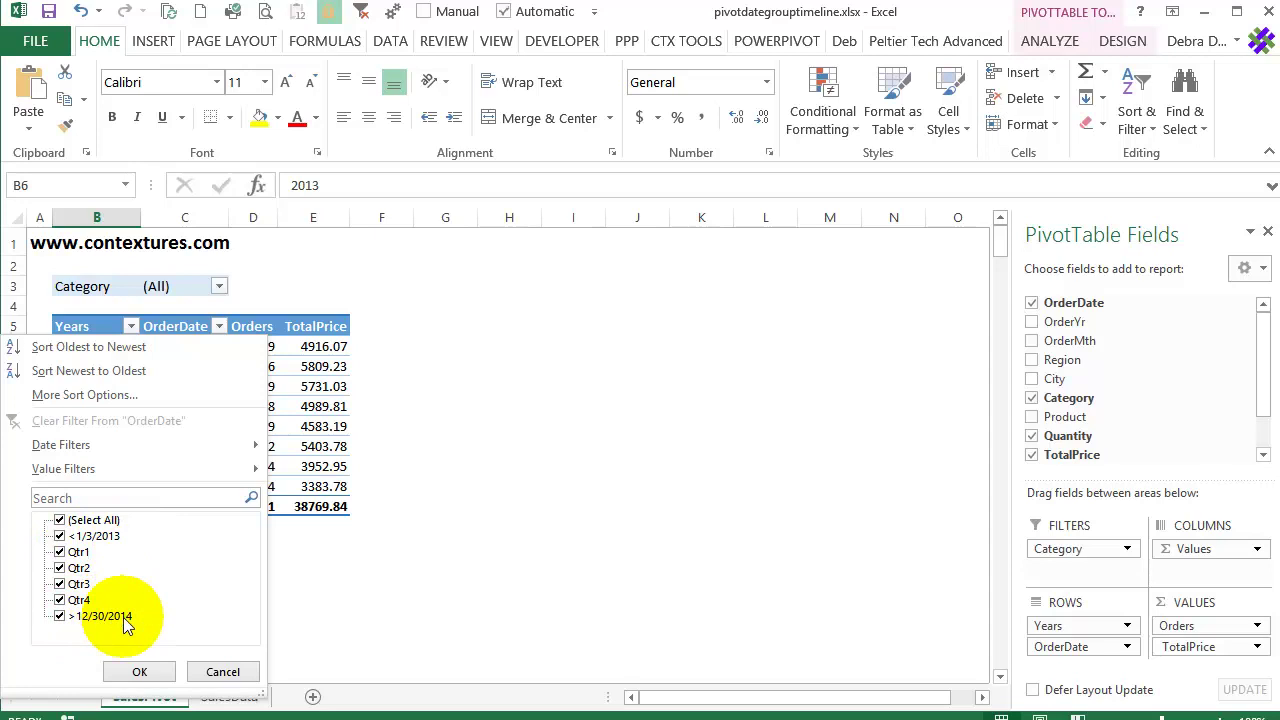
pyautogui.click(224, 672)
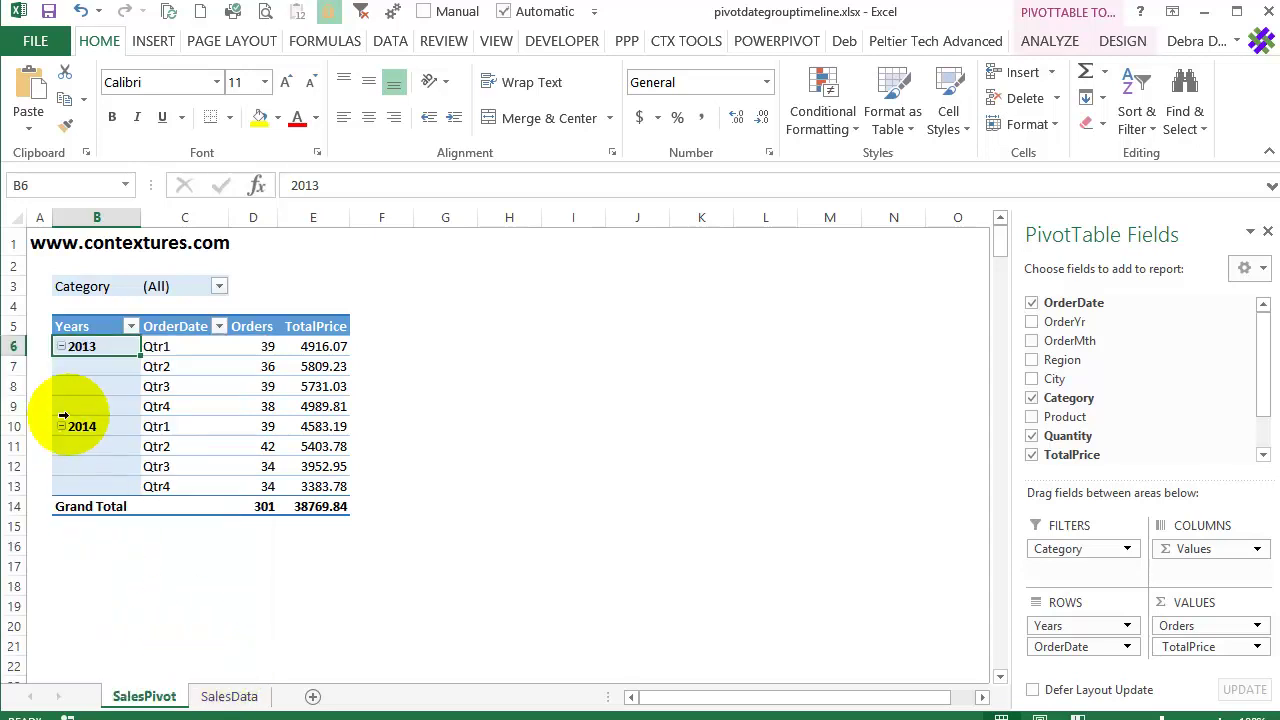
pyautogui.click(132, 327)
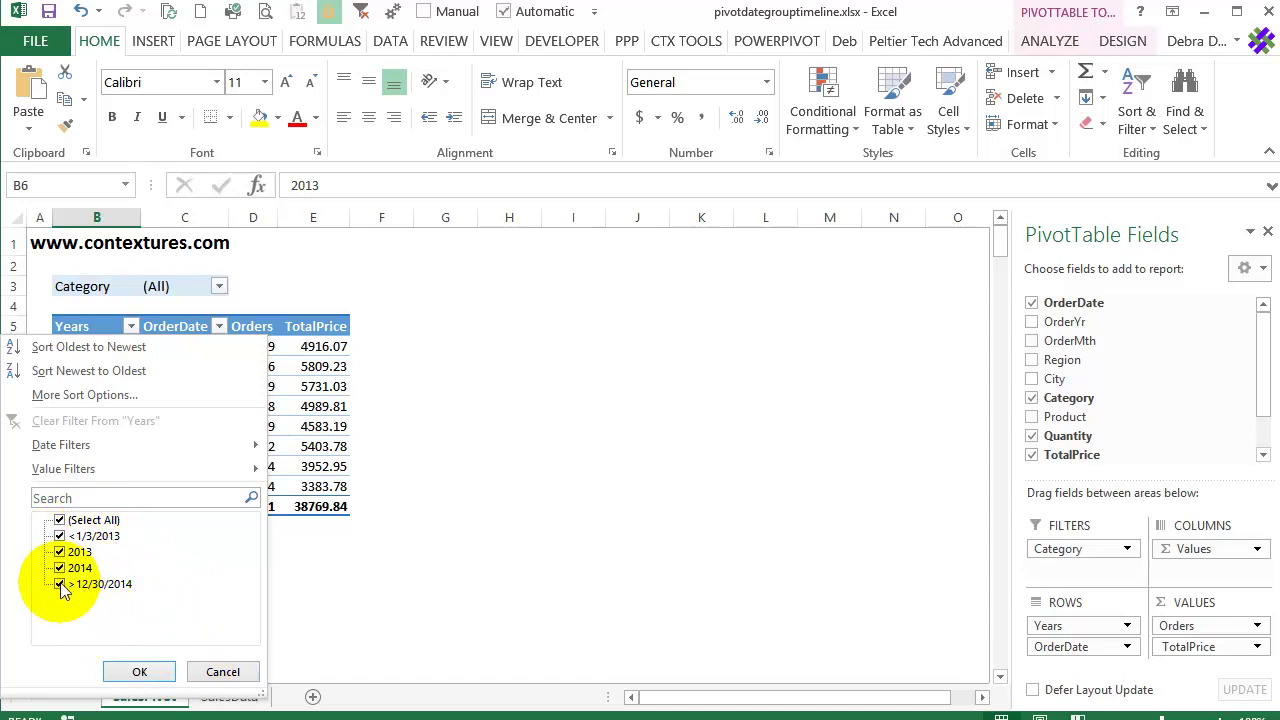
pyautogui.click(137, 671)
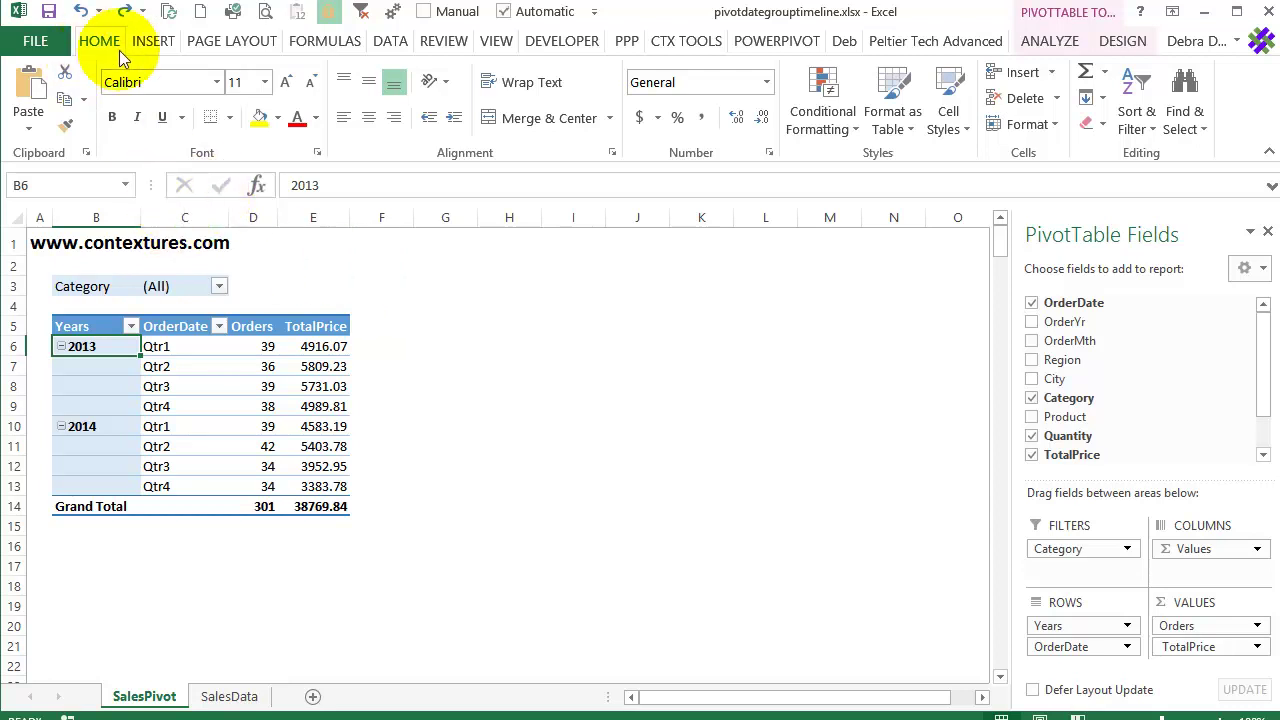
# Insert slicers for OrderDate and Years and place them side by side next to the pivot table.
pyautogui.click(148, 39)
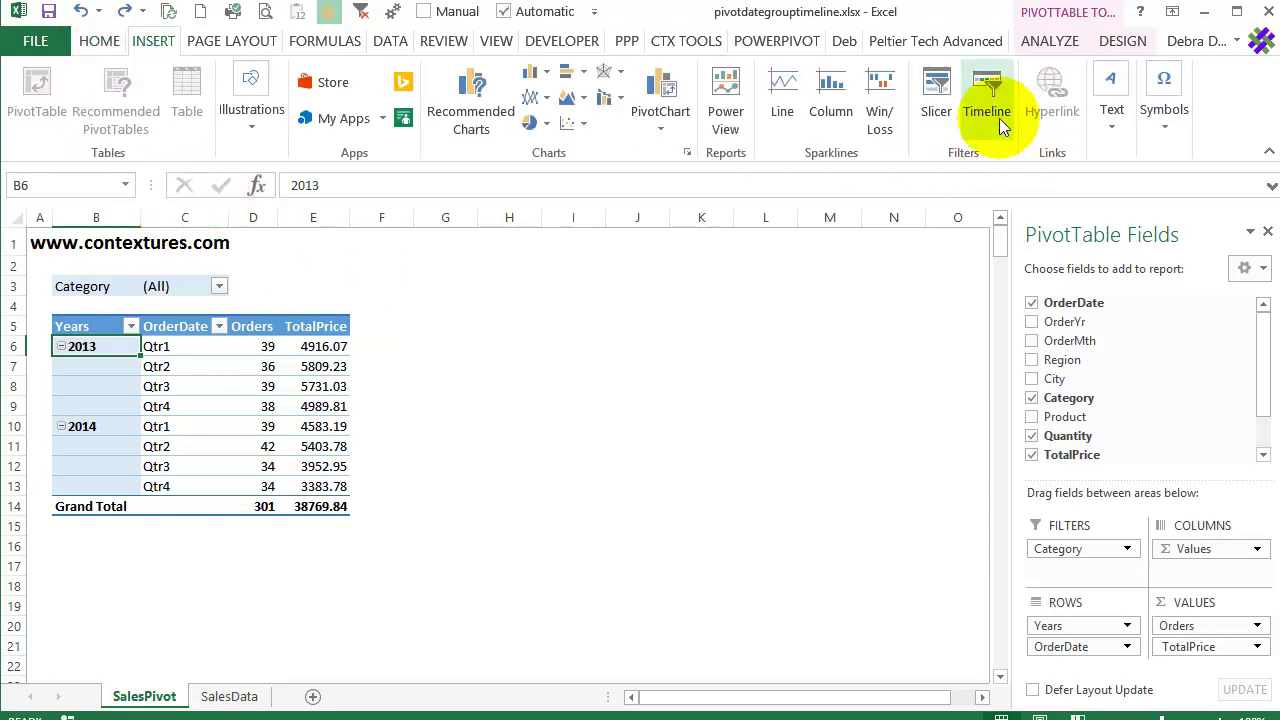
pyautogui.click(937, 85)
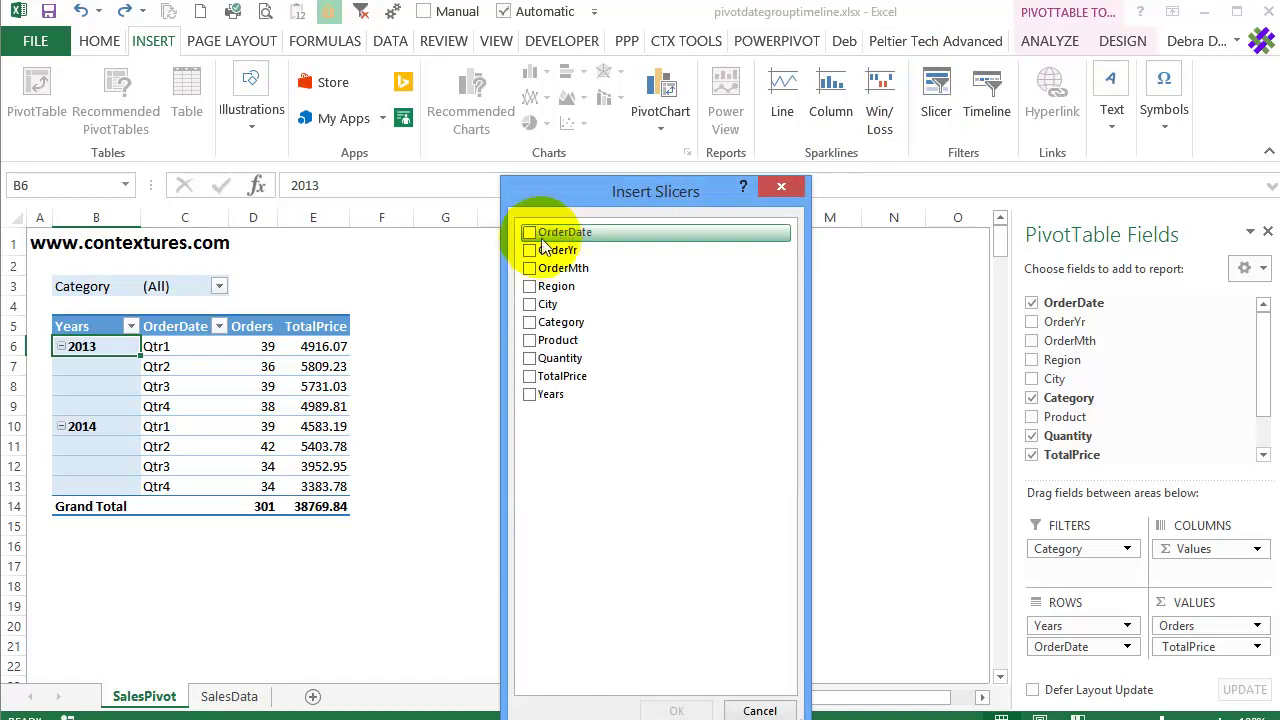
pyautogui.click(530, 395)
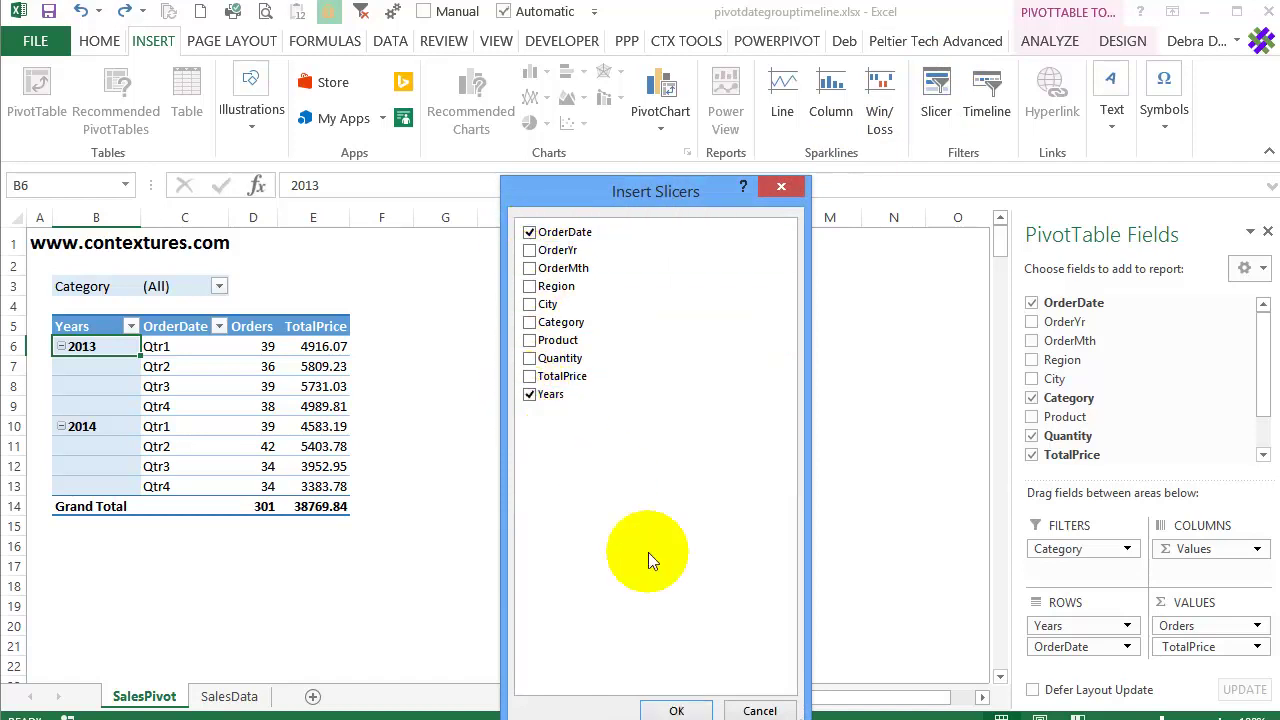
pyautogui.click(676, 710)
pyautogui.moveTo(525, 371); pyautogui.dragTo(686, 320)
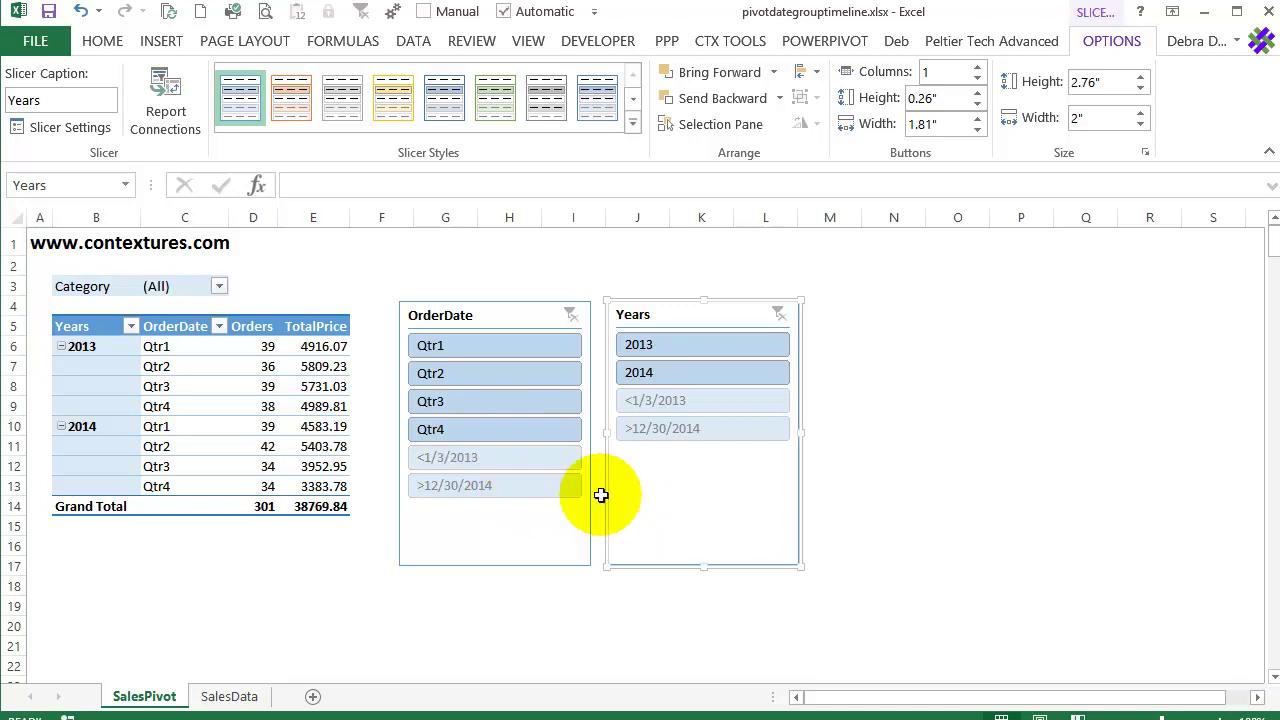
pyautogui.click(507, 566)
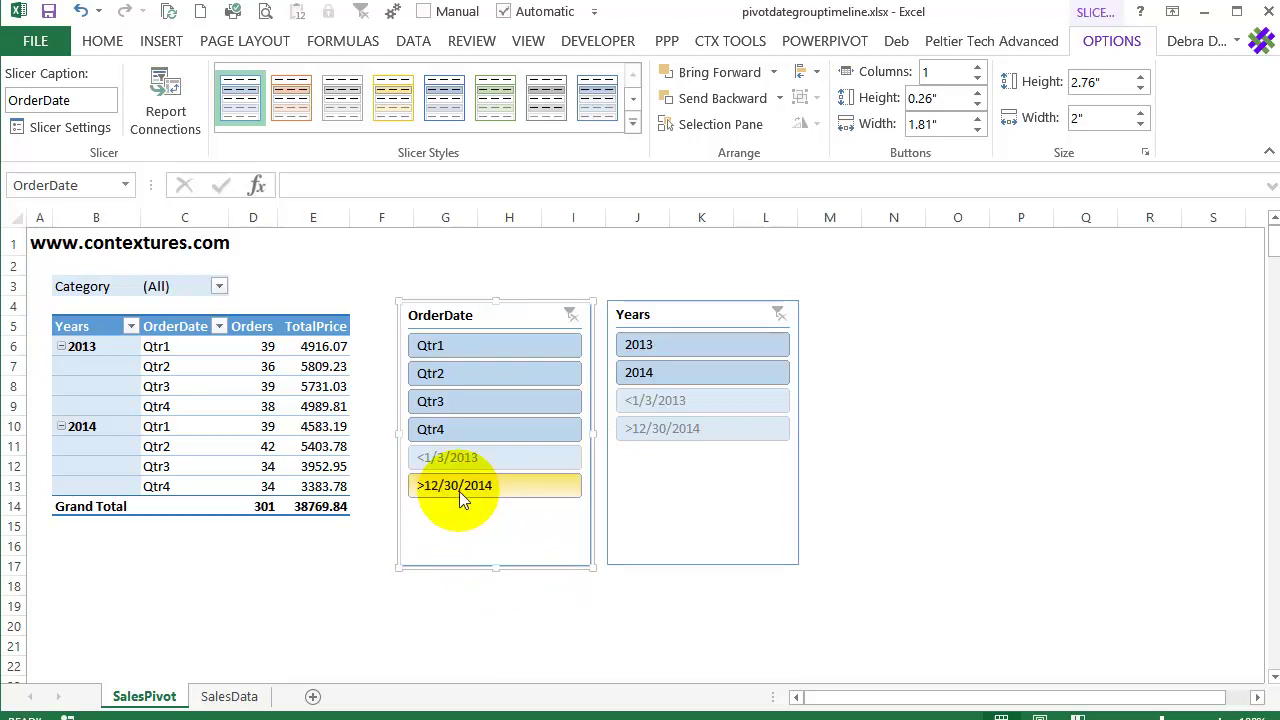
pyautogui.press('Escape')
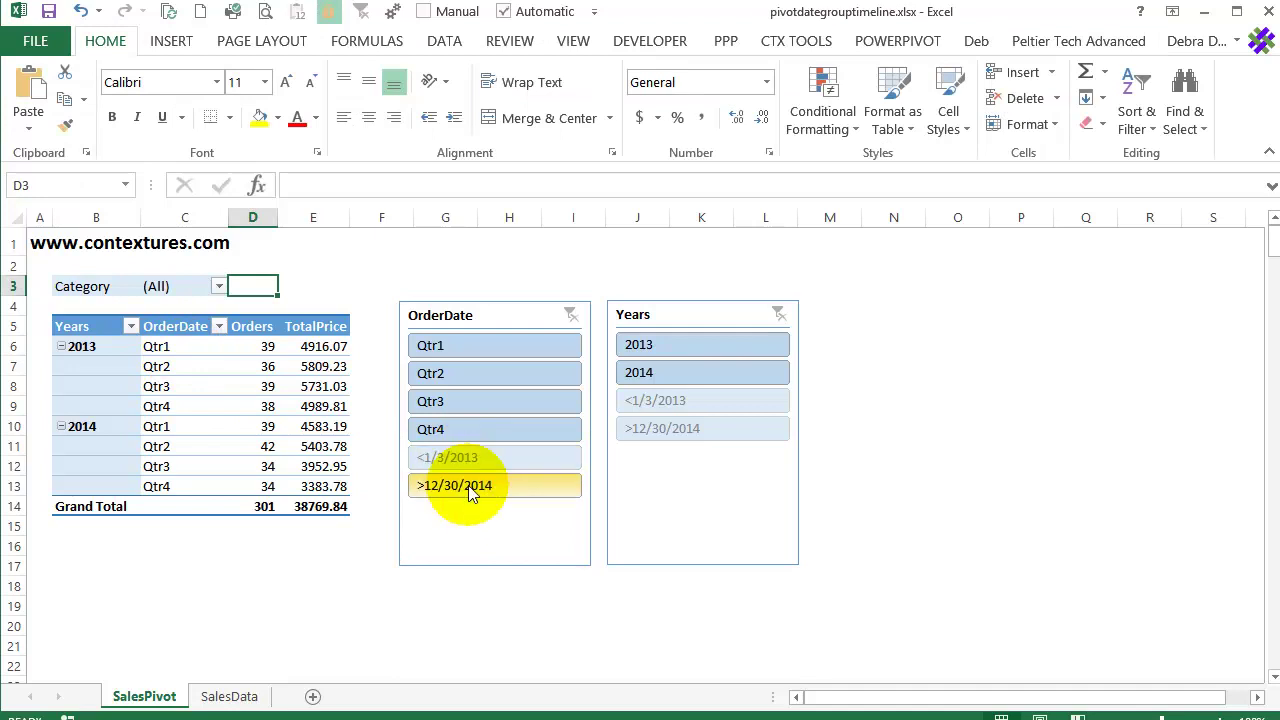
# Change the OrderDate field settings to show items with no data.
pyautogui.click(180, 346)
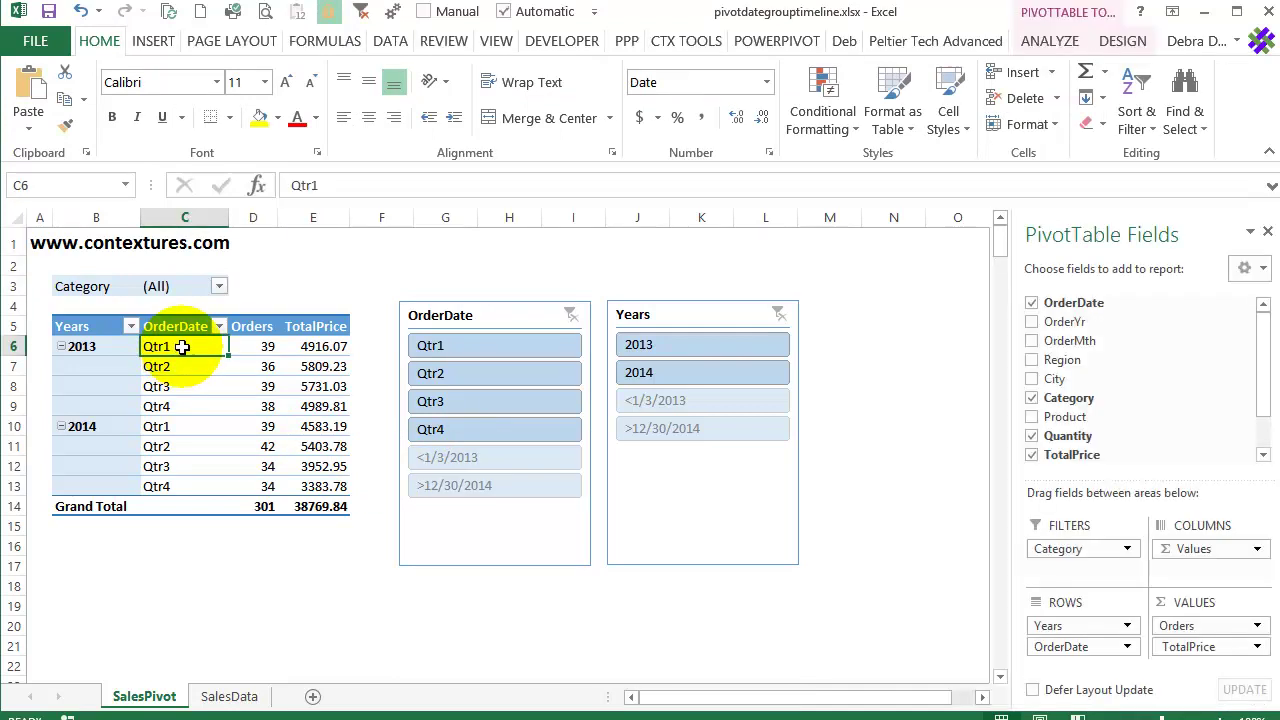
pyautogui.rightClick(182, 347)
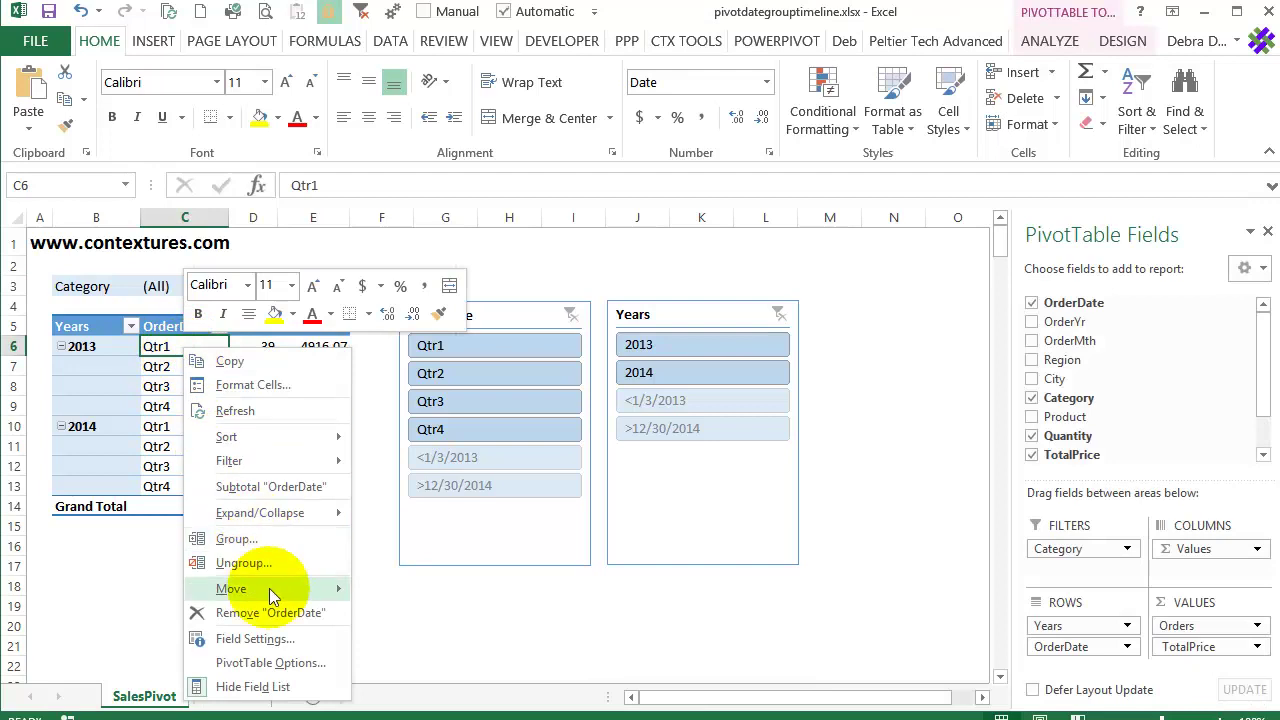
pyautogui.click(272, 640)
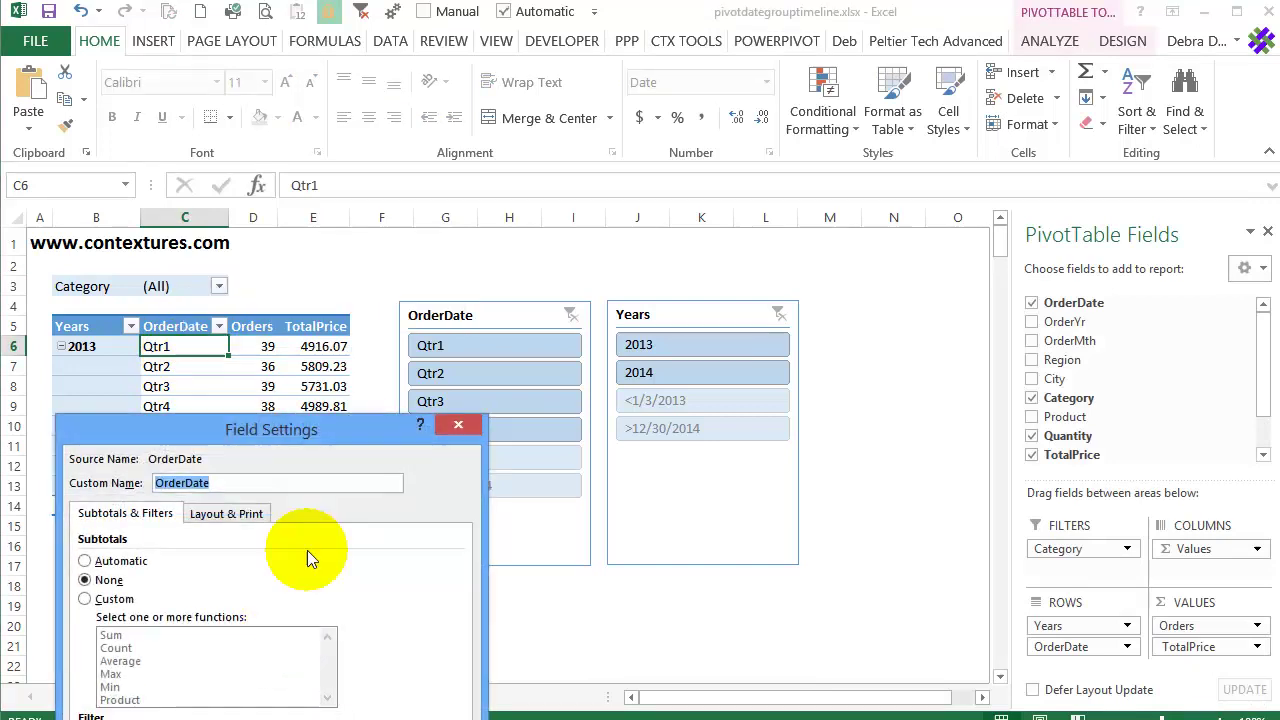
pyautogui.moveTo(309, 423); pyautogui.dragTo(378, 200)
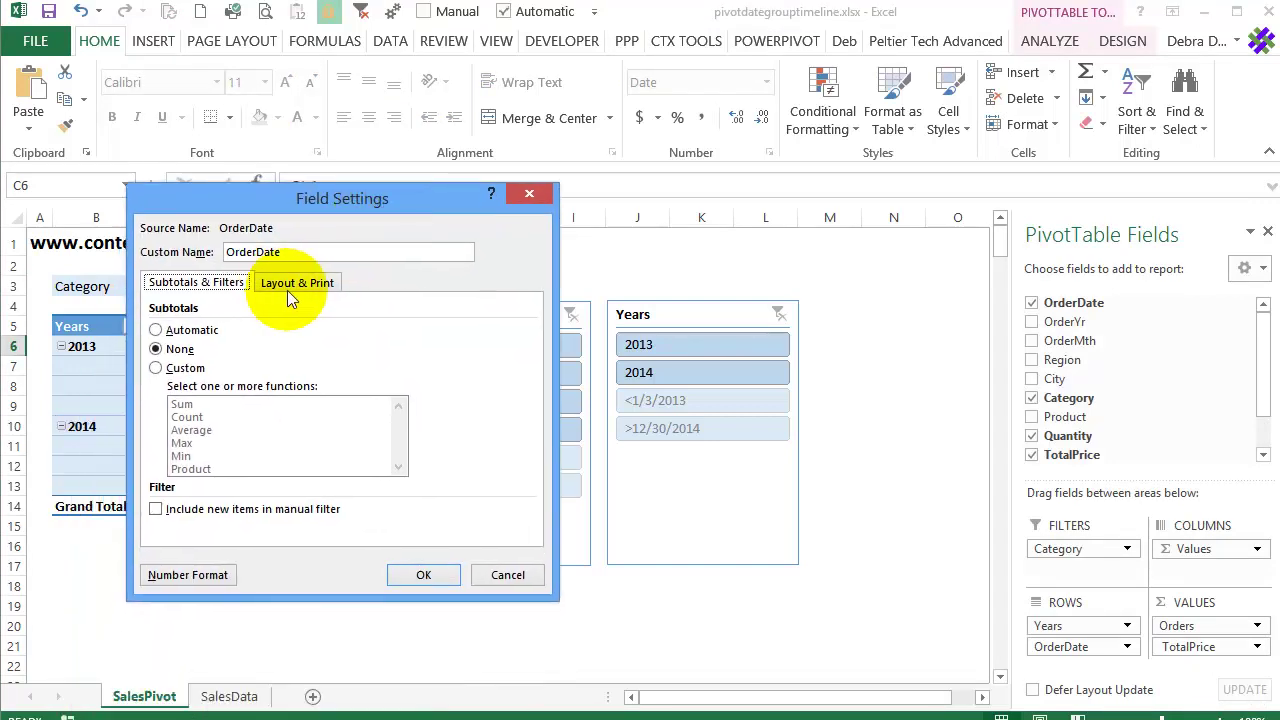
pyautogui.click(300, 286)
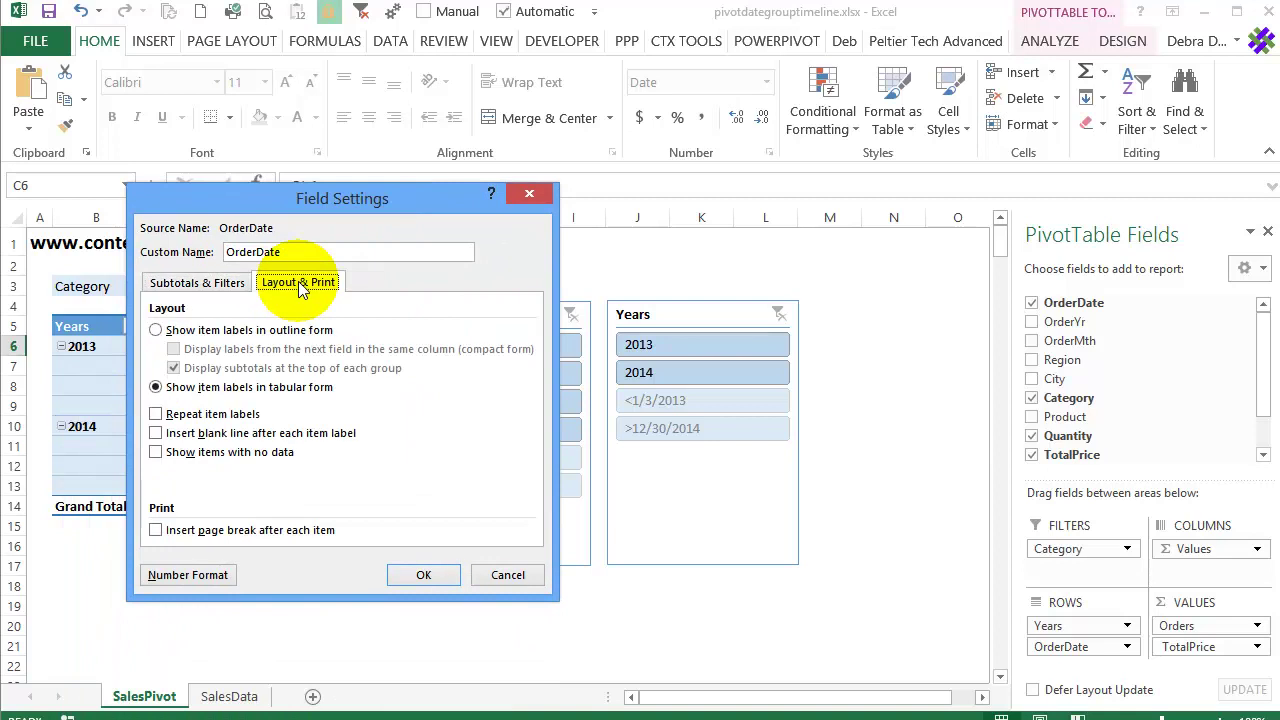
pyautogui.click(156, 455)
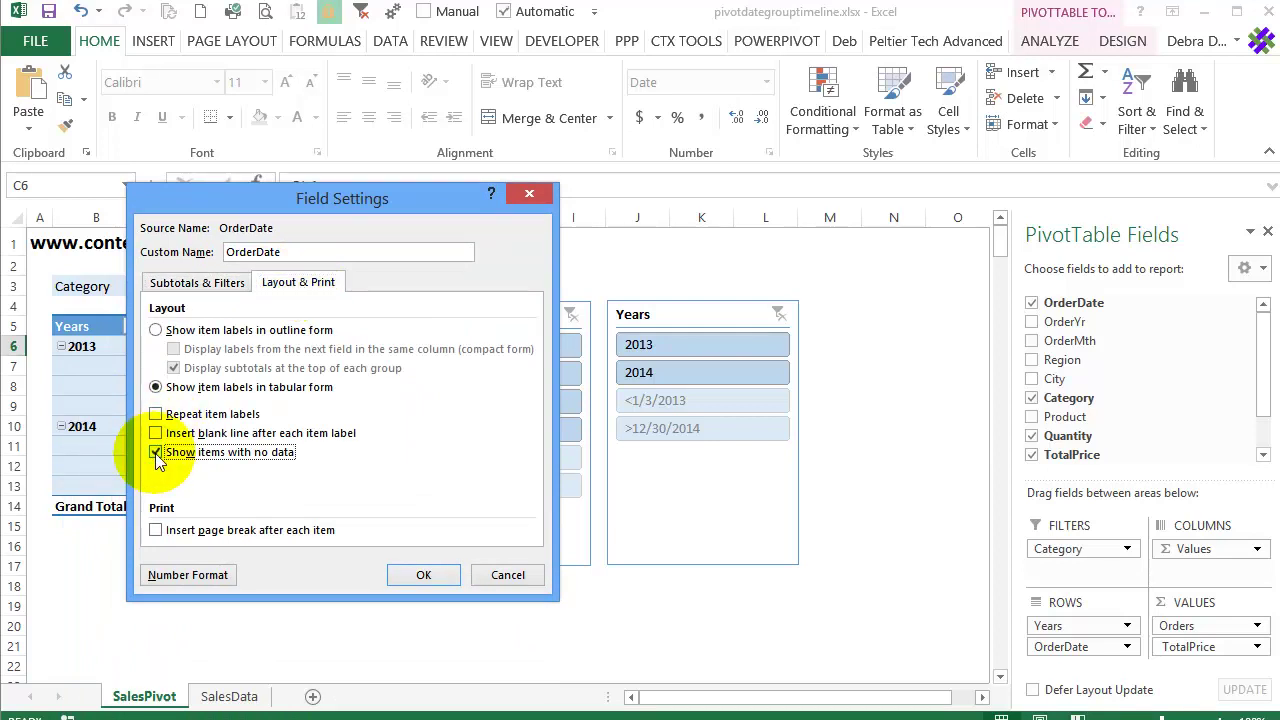
pyautogui.click(424, 576)
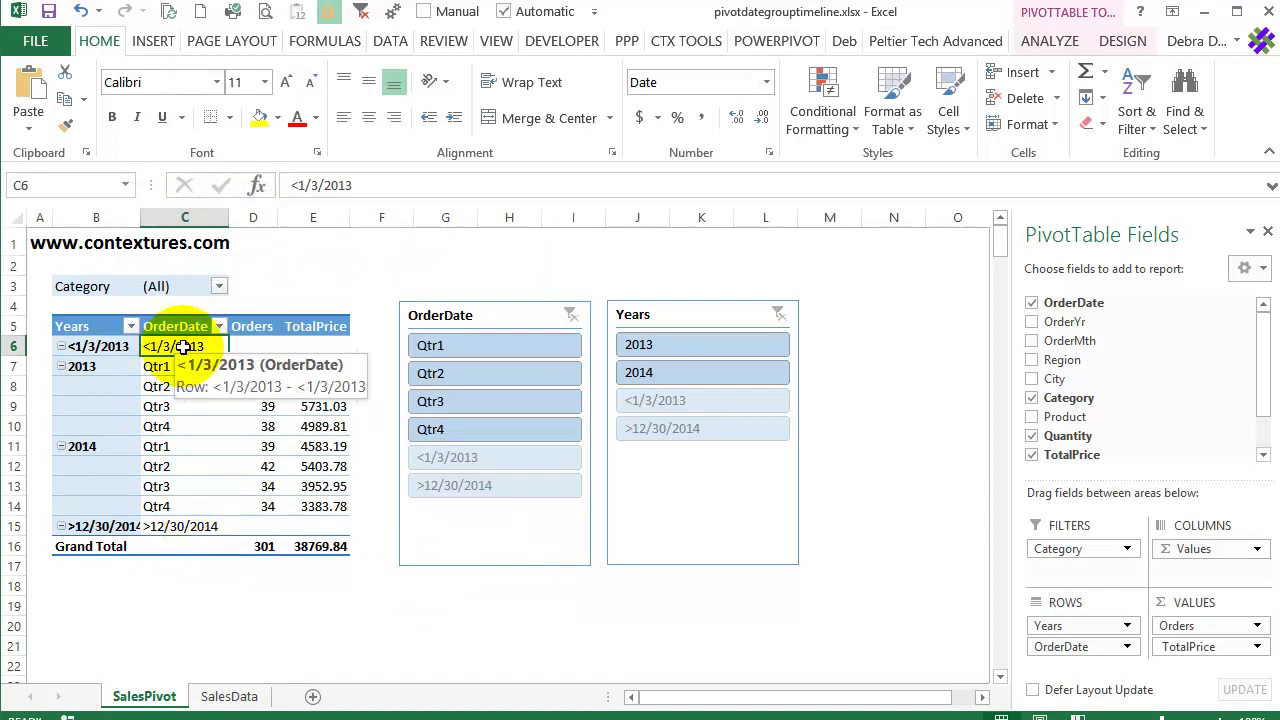
# Replace the OrderDate item labels "<1/3/2013" and ">12/30/2014" in cells C6 and C15 with blank text.
pyautogui.press('BackSpace')
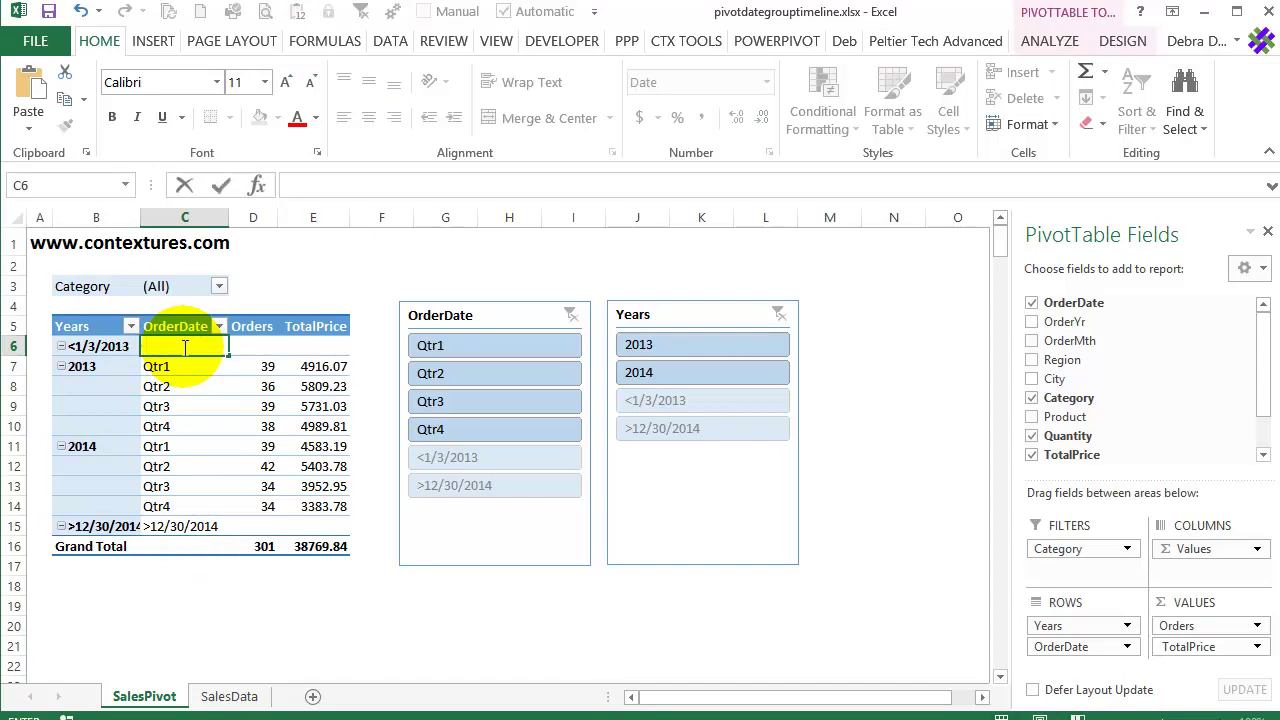
pyautogui.press('Return')
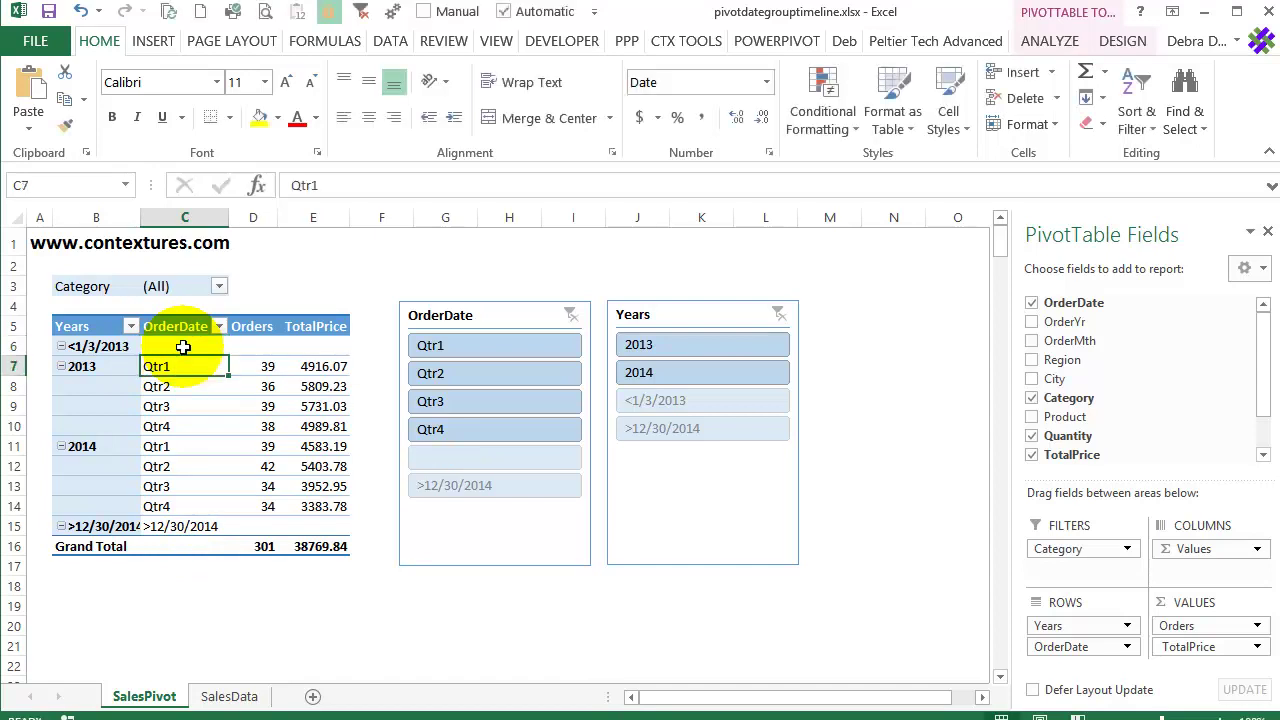
pyautogui.click(175, 526)
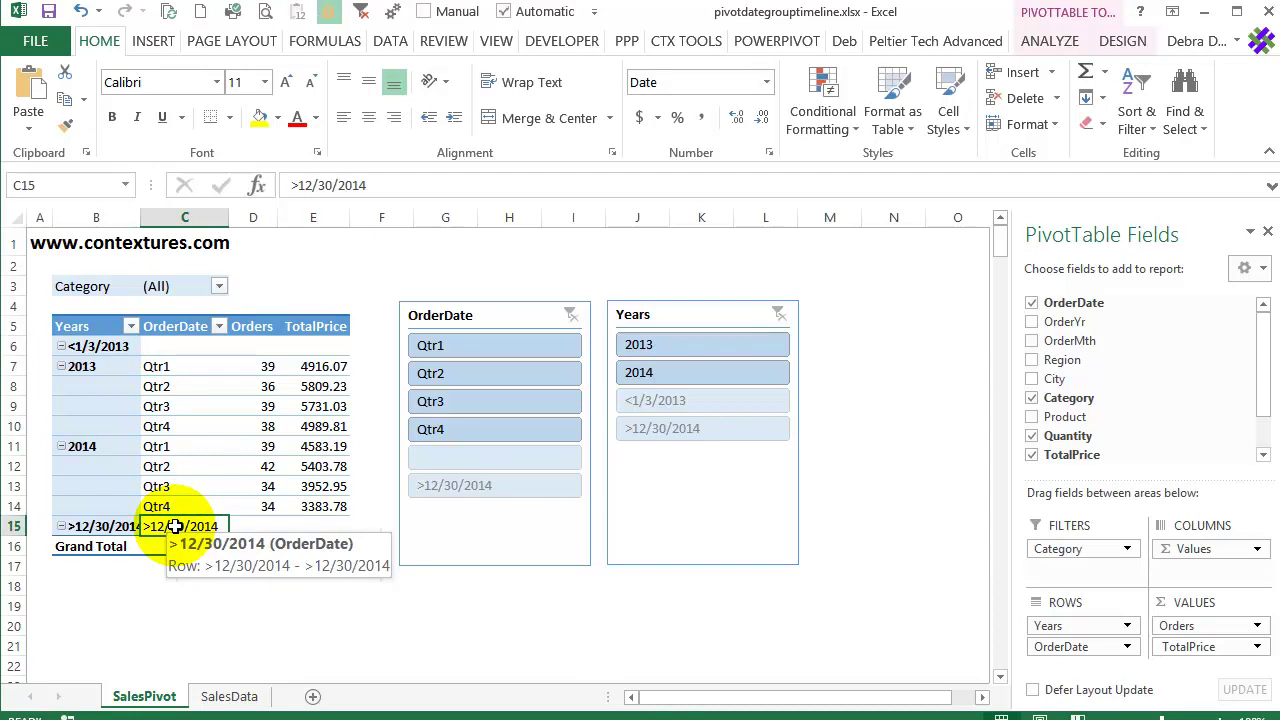
pyautogui.press('BackSpace')
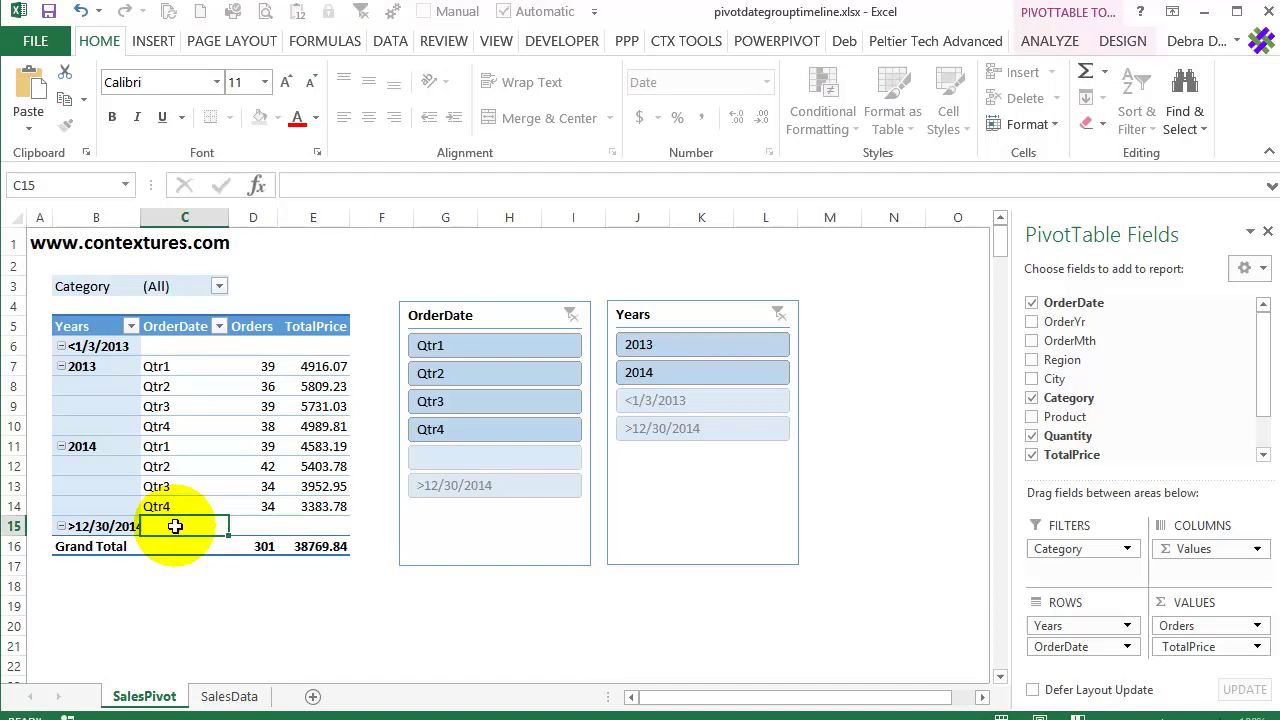
pyautogui.press('Return')
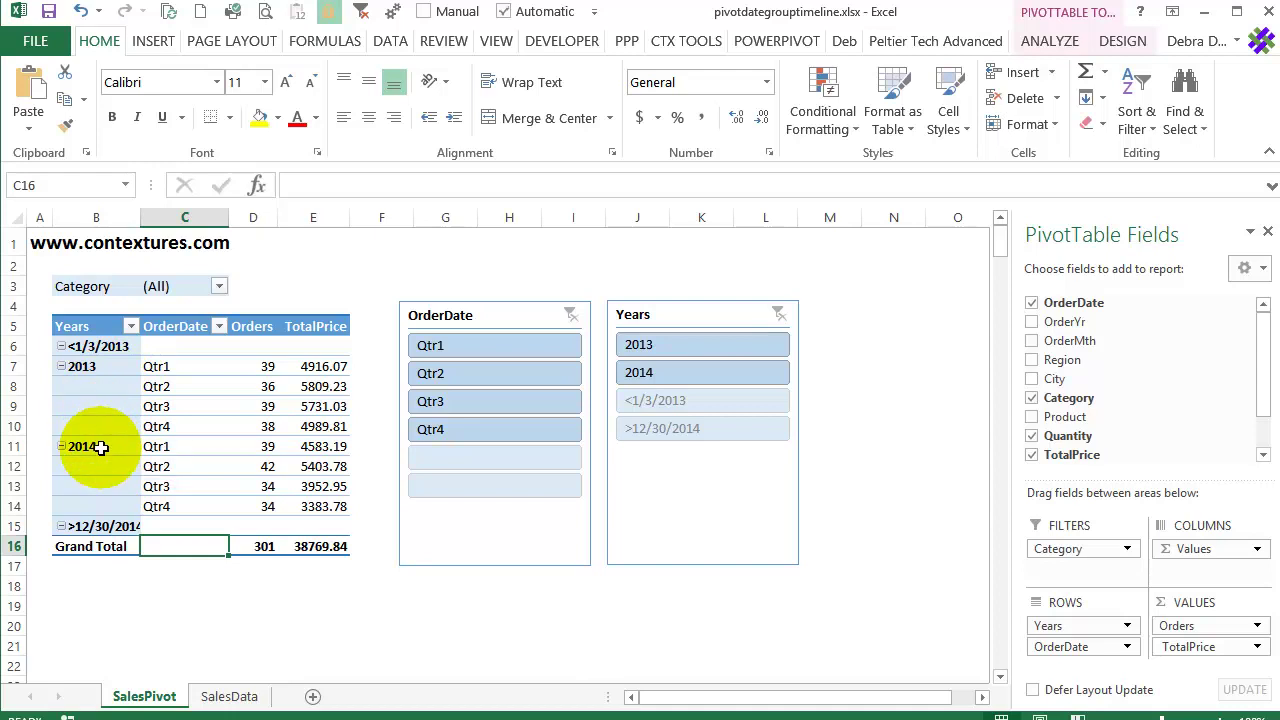
# Examine the formulas in the OrderYr and OrderMth columns of the SalesData sheet.
pyautogui.click(230, 697)
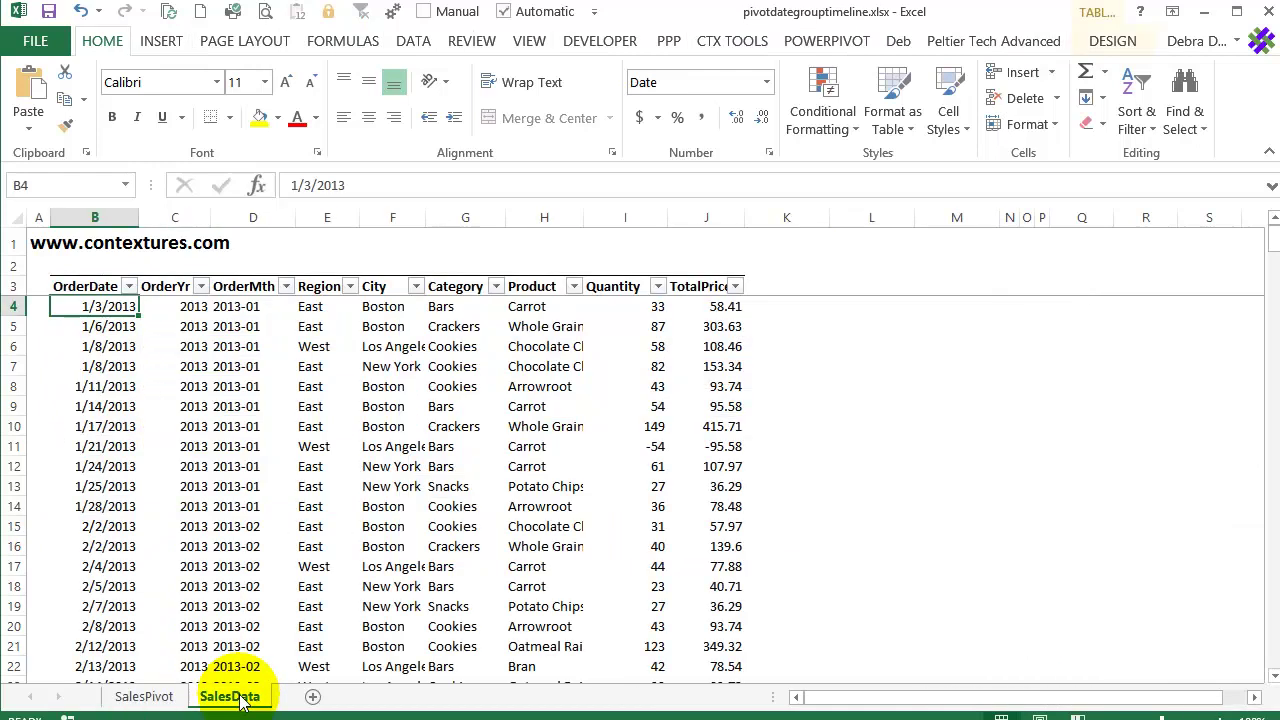
pyautogui.click(172, 306)
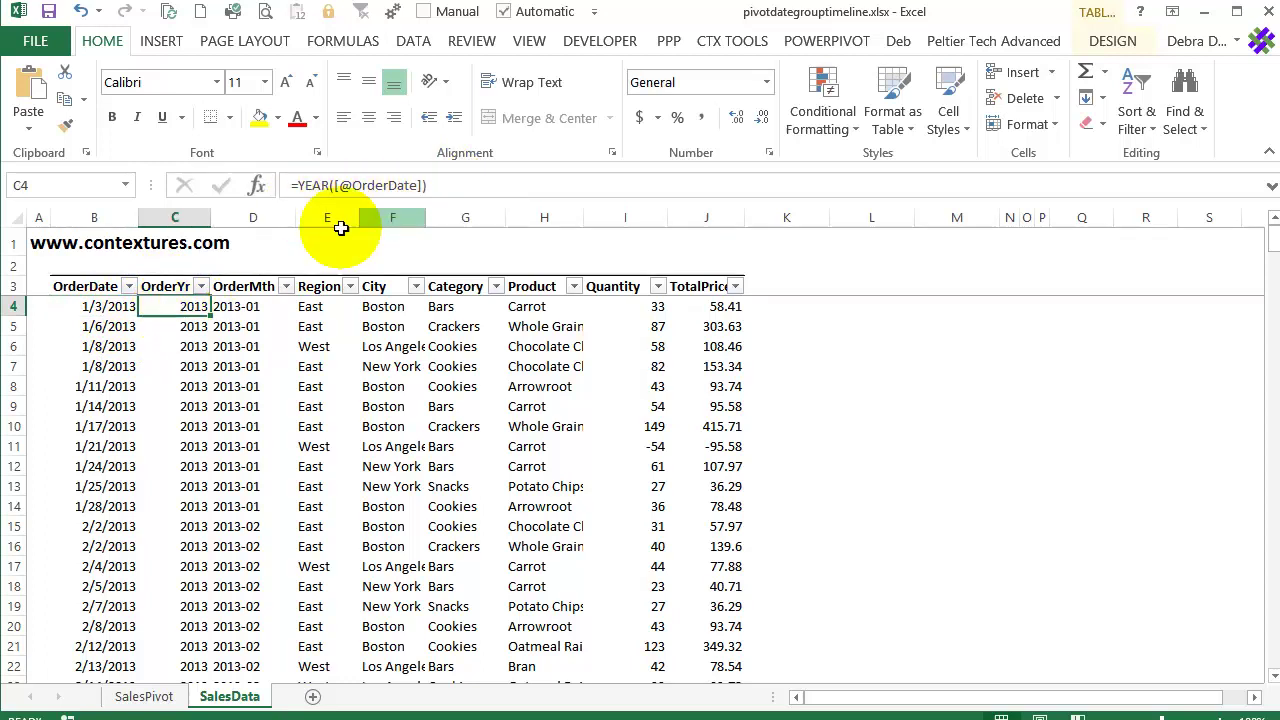
pyautogui.click(251, 311)
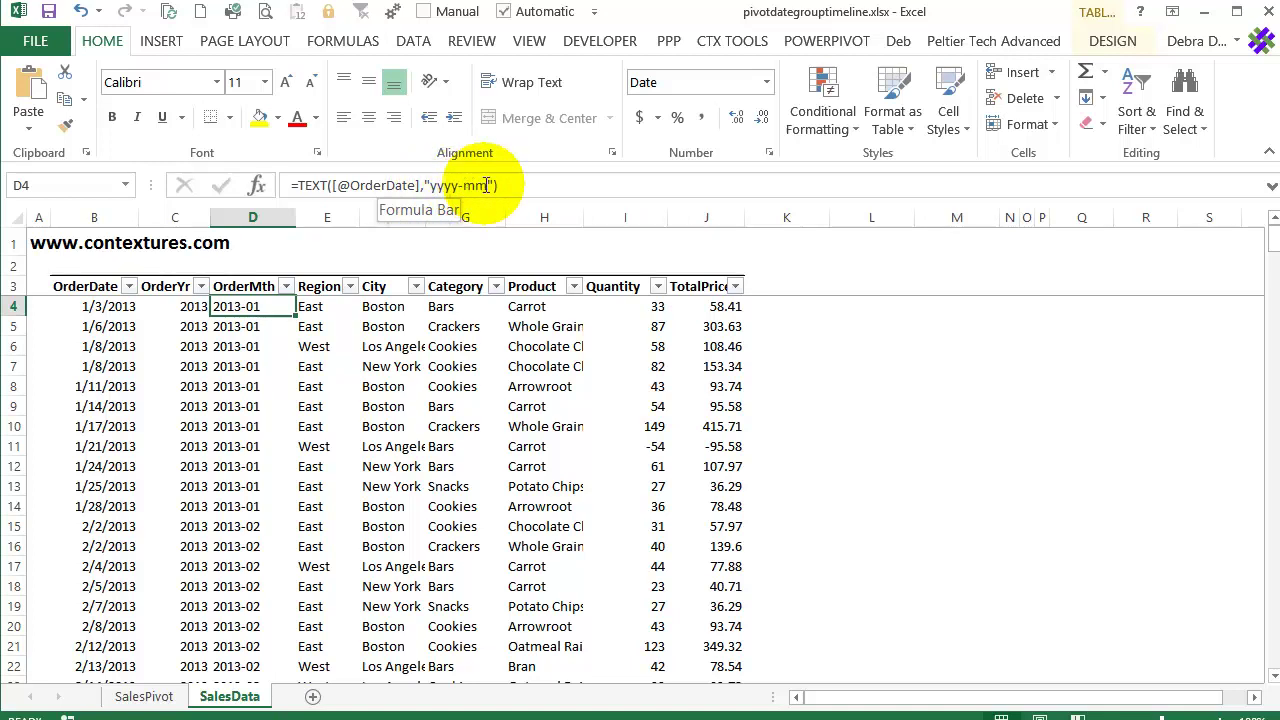
# On the SalesPivot sheet, remove Years and OrderDate from the pivot table's row area and add OrderYr there.
pyautogui.click(145, 697)
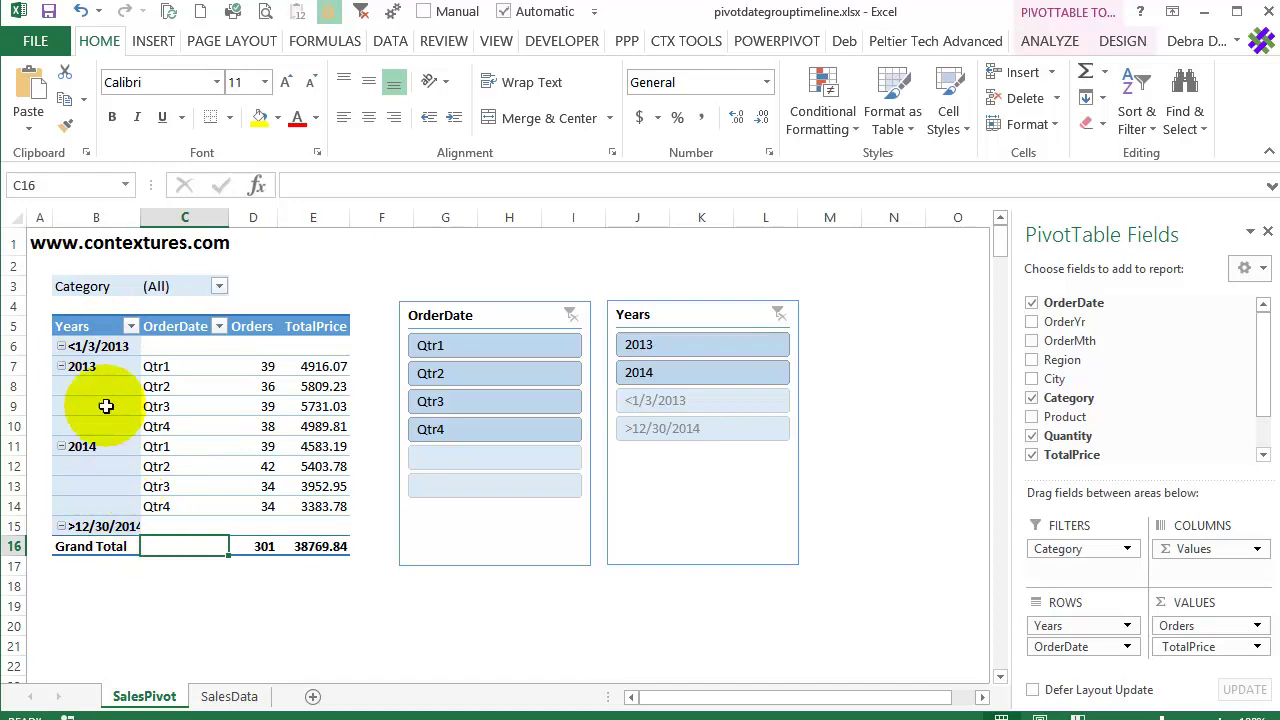
pyautogui.click(103, 349)
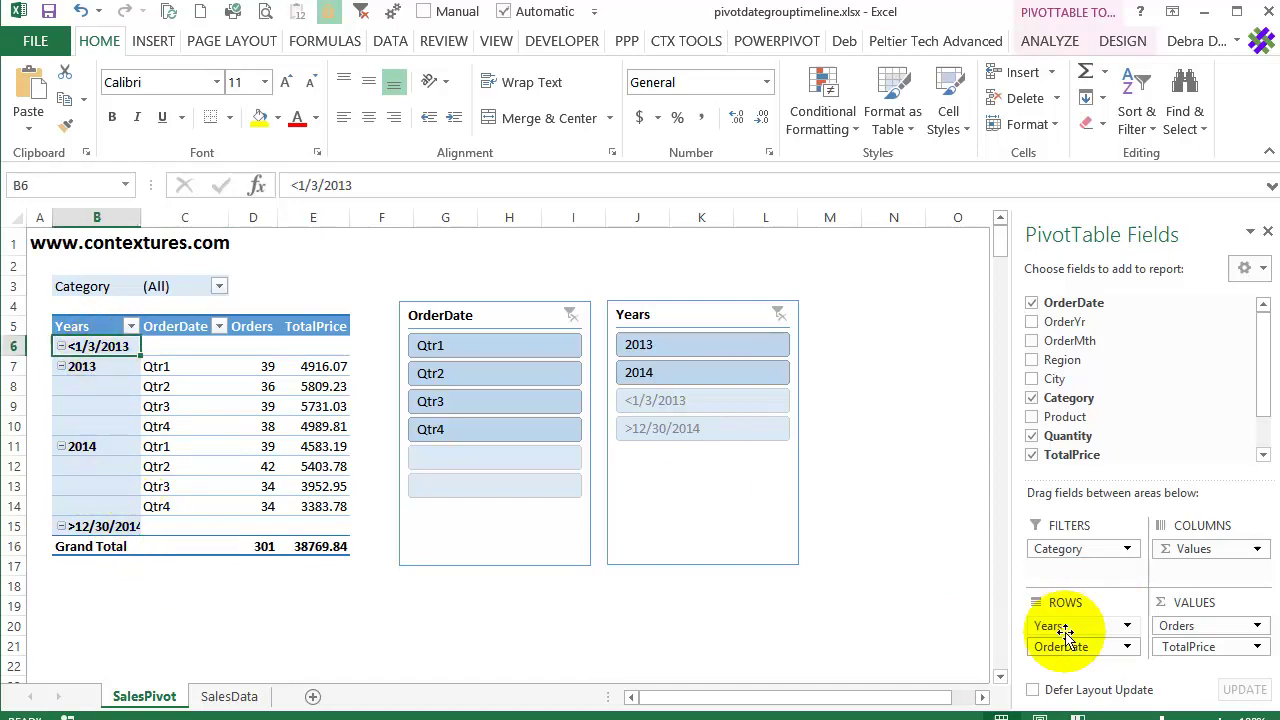
pyautogui.moveTo(1063, 630); pyautogui.dragTo(850, 580)
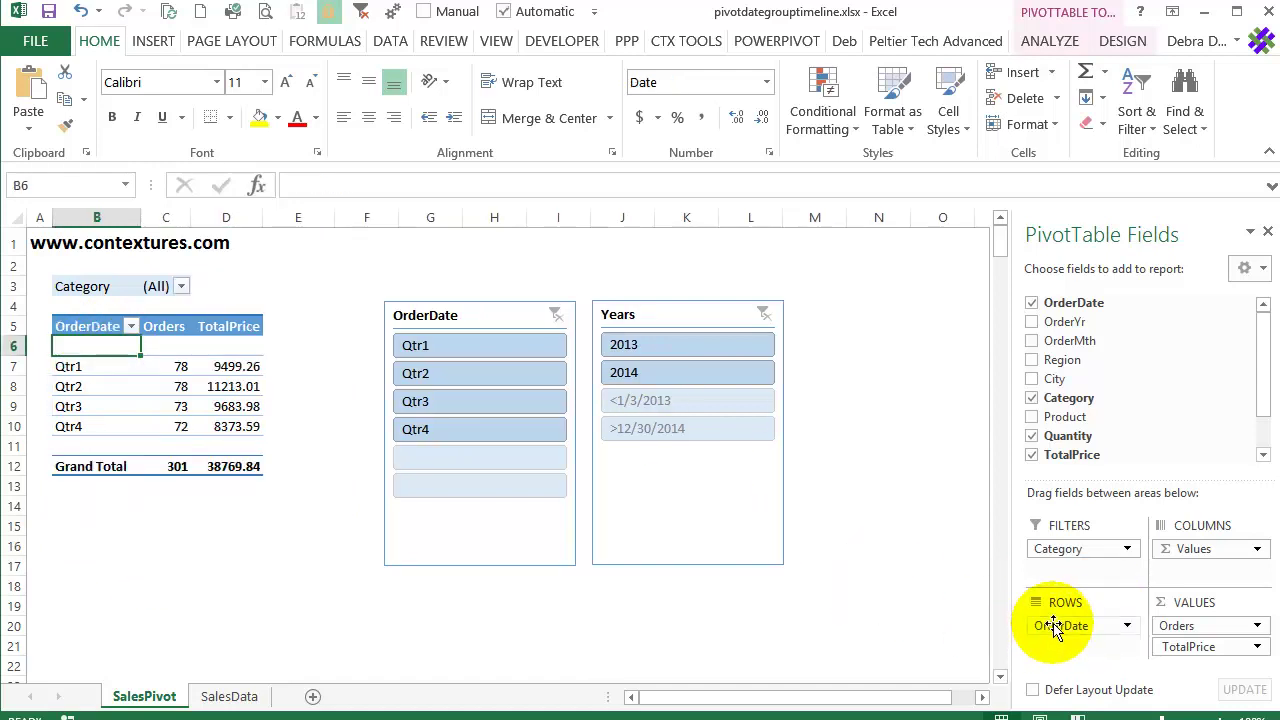
pyautogui.moveTo(1053, 627); pyautogui.dragTo(797, 574)
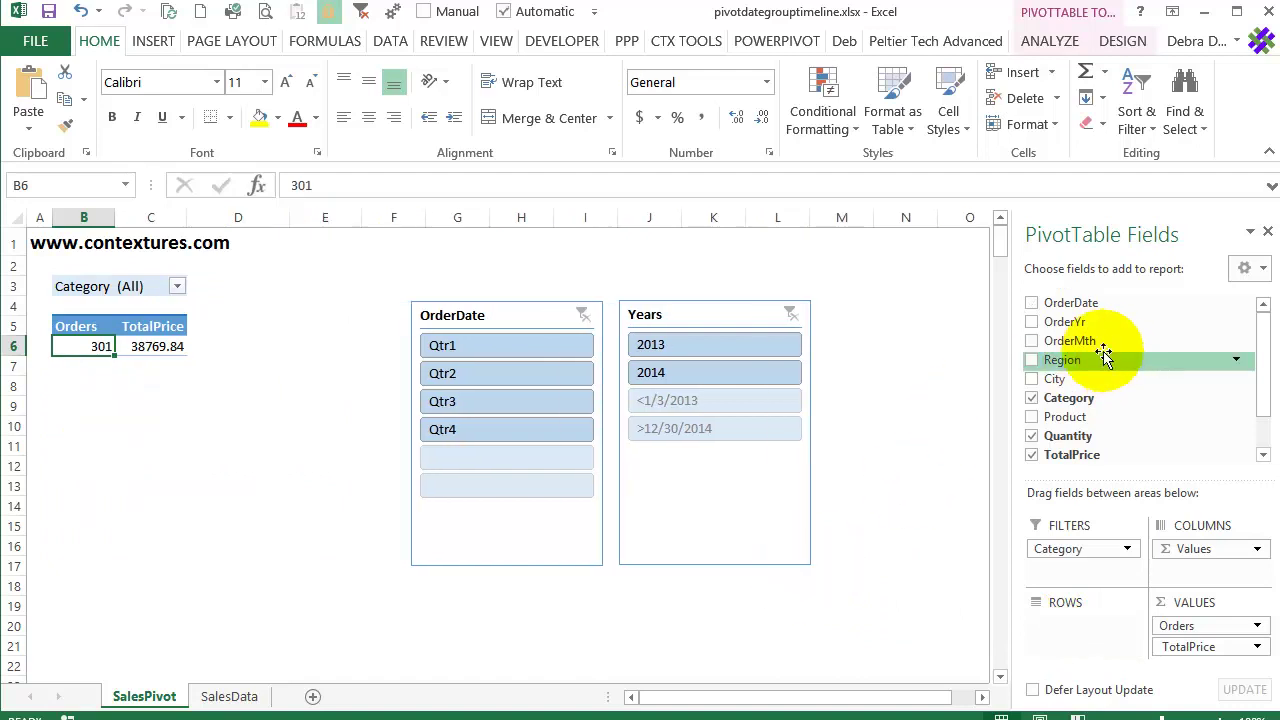
pyautogui.moveTo(1077, 323); pyautogui.dragTo(1055, 618)
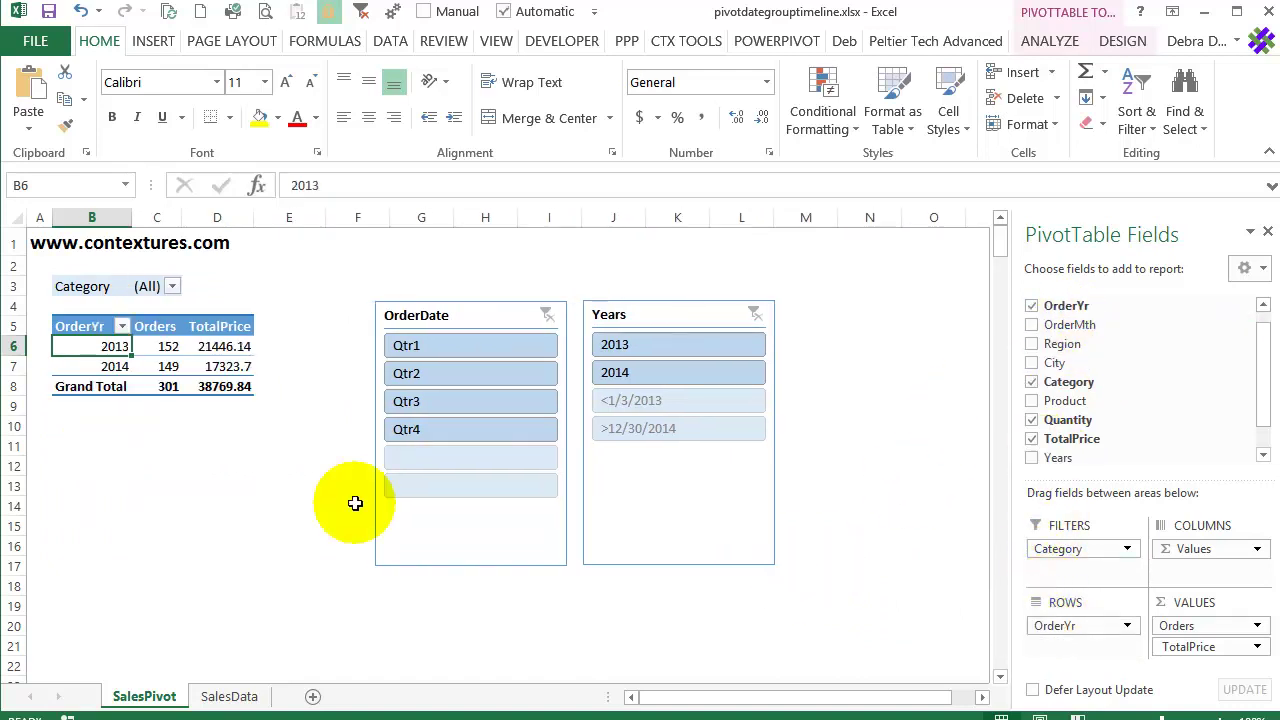
# Check the OrderYr filter items and replace OrderYr with OrderDate in the pivot table's row area.
pyautogui.click(122, 327)
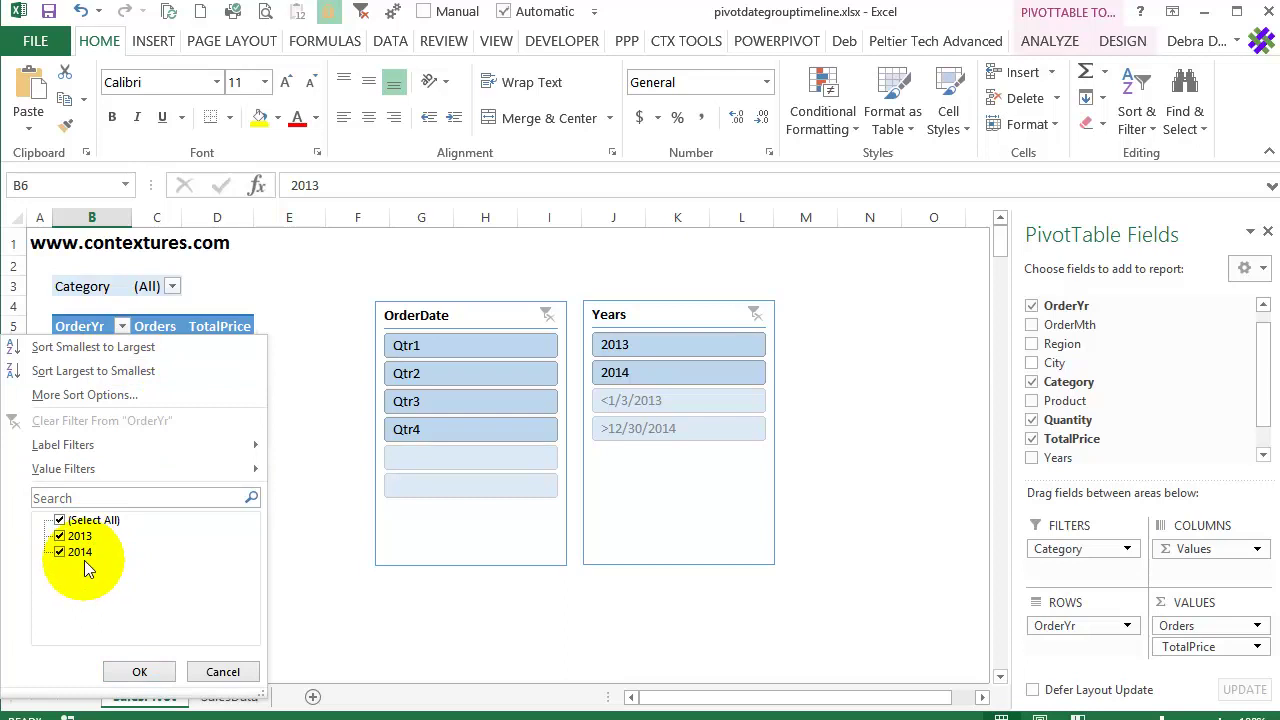
pyautogui.click(197, 676)
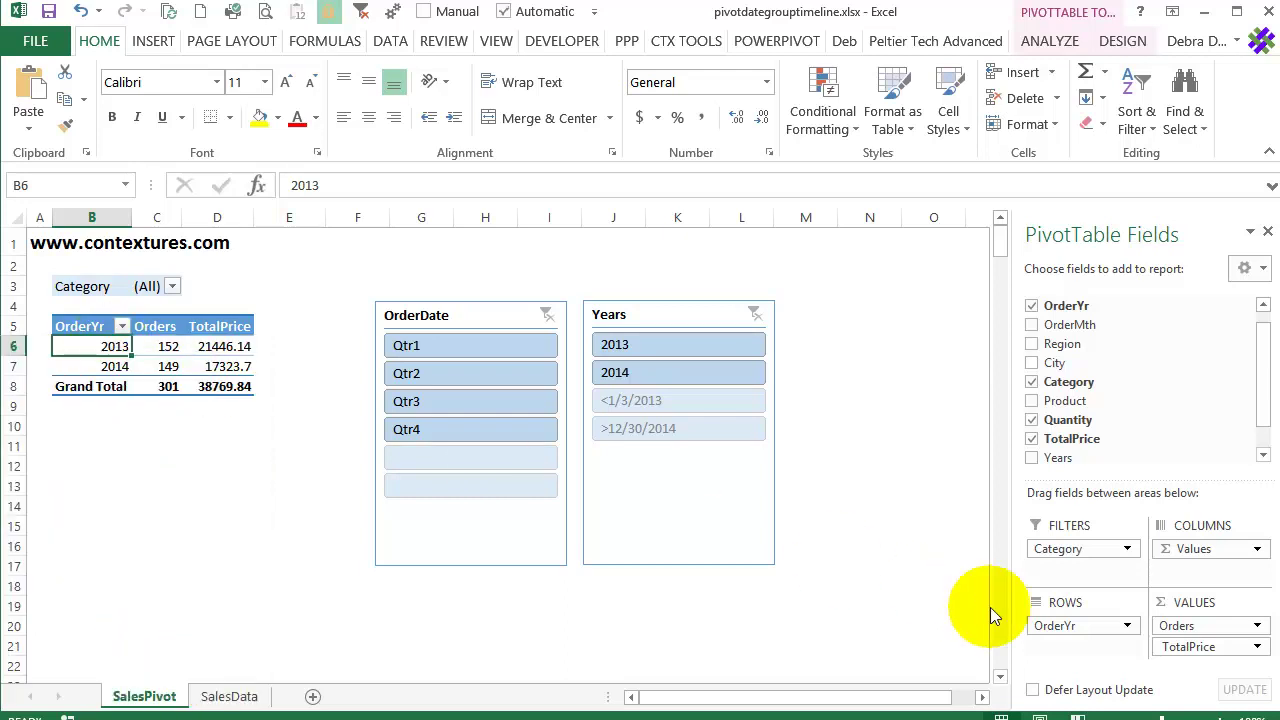
pyautogui.moveTo(1055, 625); pyautogui.dragTo(1031, 370)
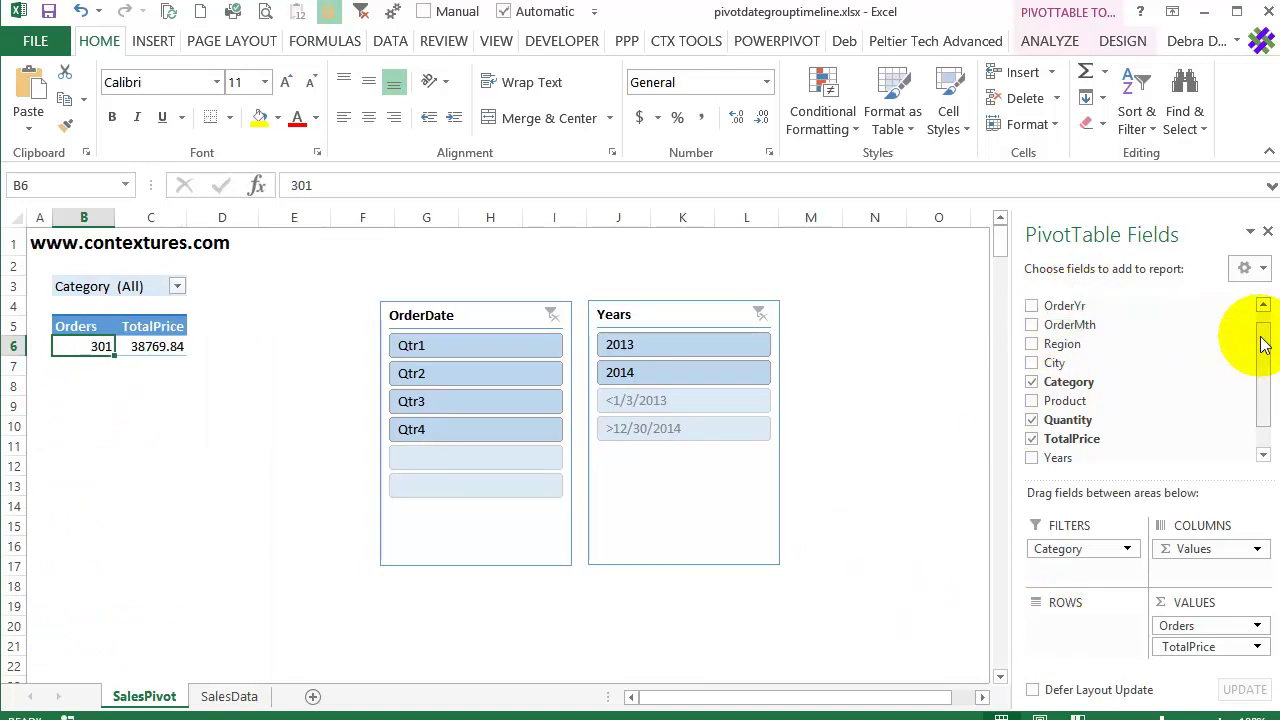
pyautogui.moveTo(1262, 344); pyautogui.dragTo(1265, 237)
pyautogui.moveTo(1071, 300); pyautogui.dragTo(1085, 630)
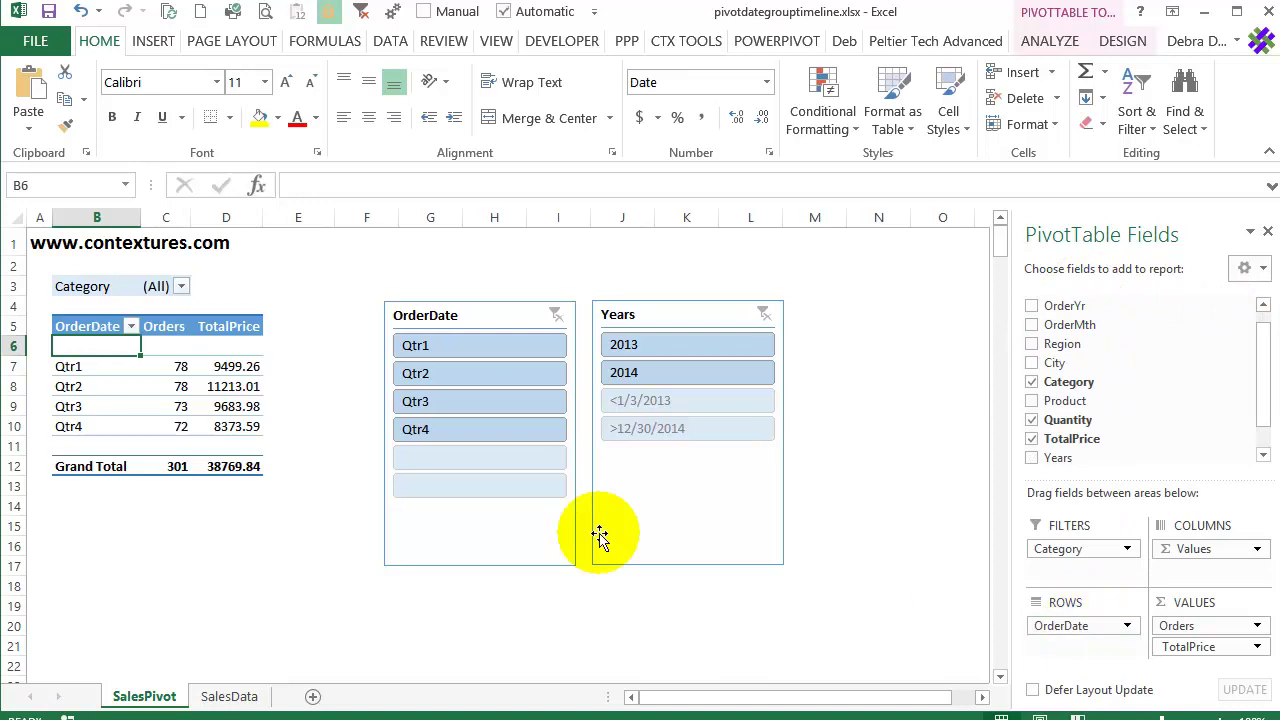
# Ungroup the OrderDate field in the pivot table and remove the OrderDate slicer from the sheet.
pyautogui.rightClick(98, 367)
pyautogui.click(163, 581)
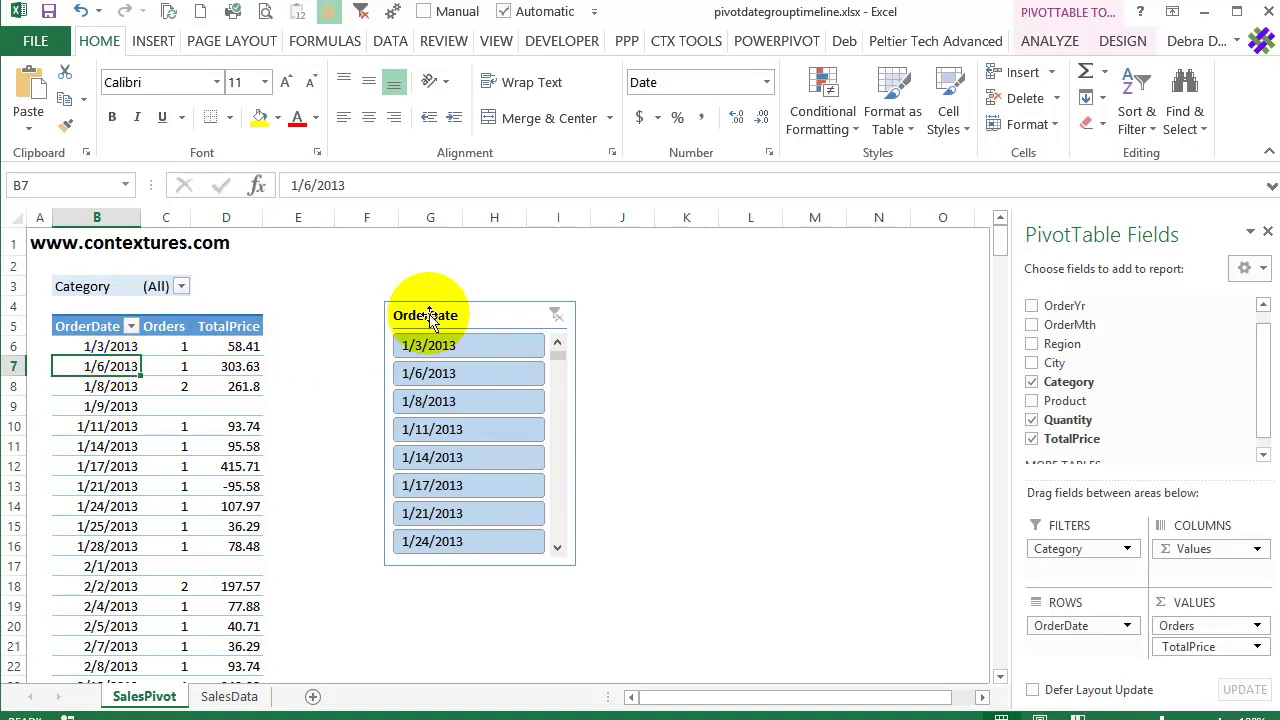
pyautogui.click(620, 306)
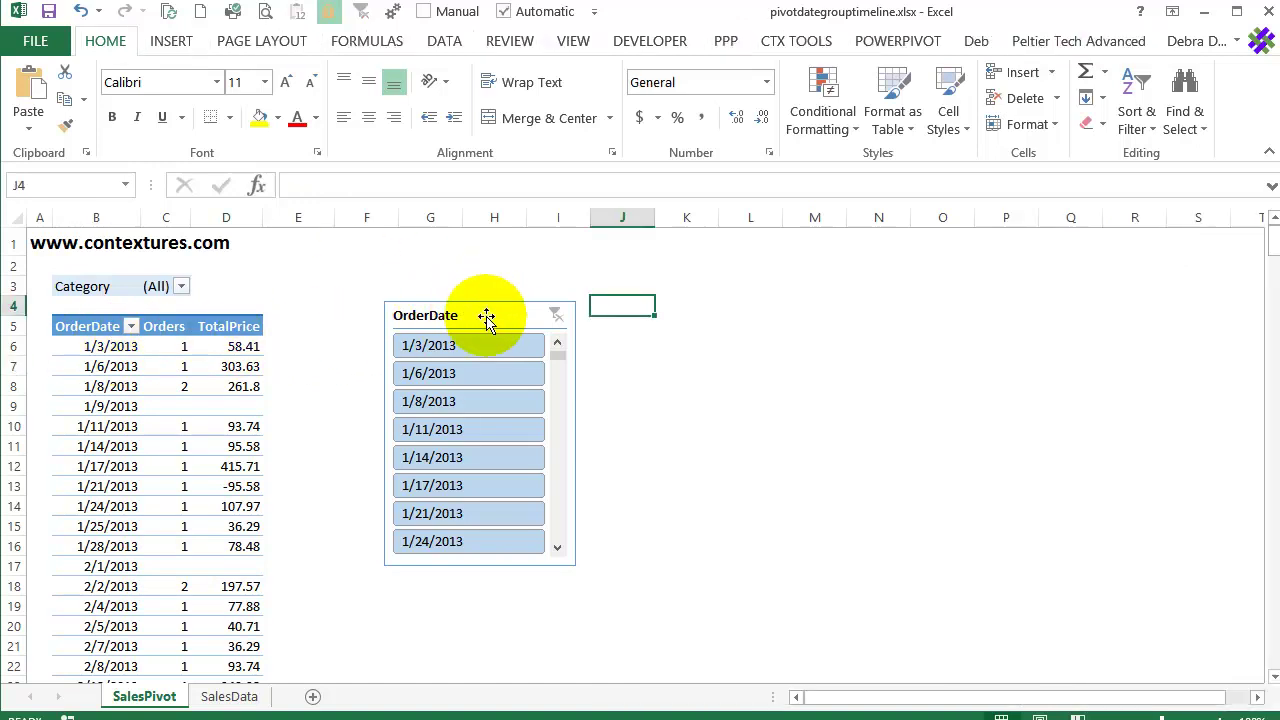
pyautogui.rightClick(487, 318)
pyautogui.click(527, 329)
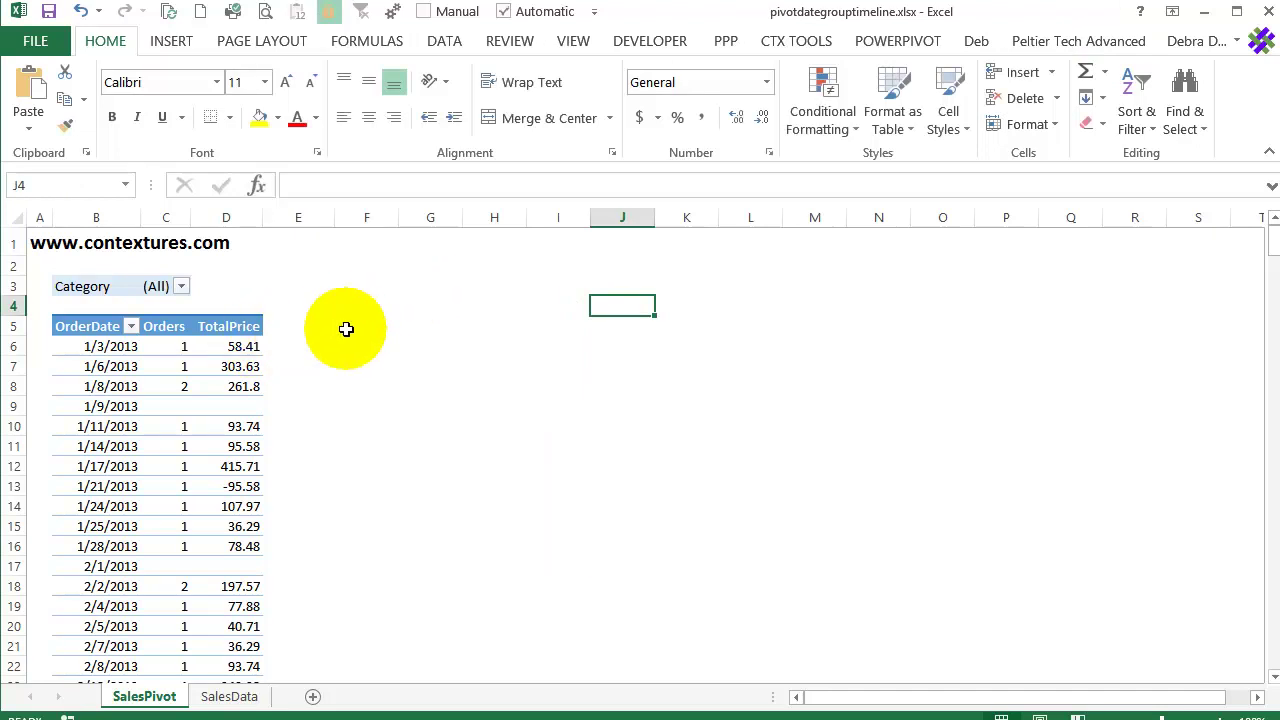
# Insert a timeline for OrderDate and place it beside the pivot table, starting in row 1.
pyautogui.click(108, 346)
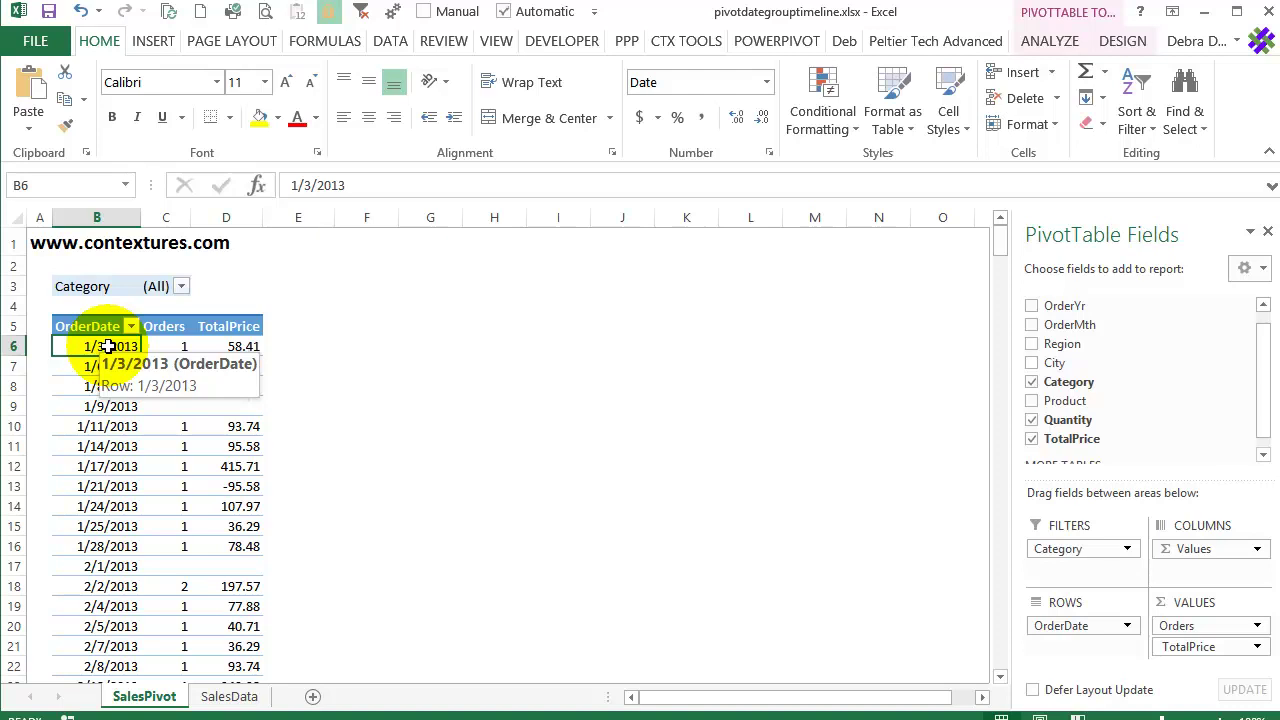
pyautogui.click(142, 39)
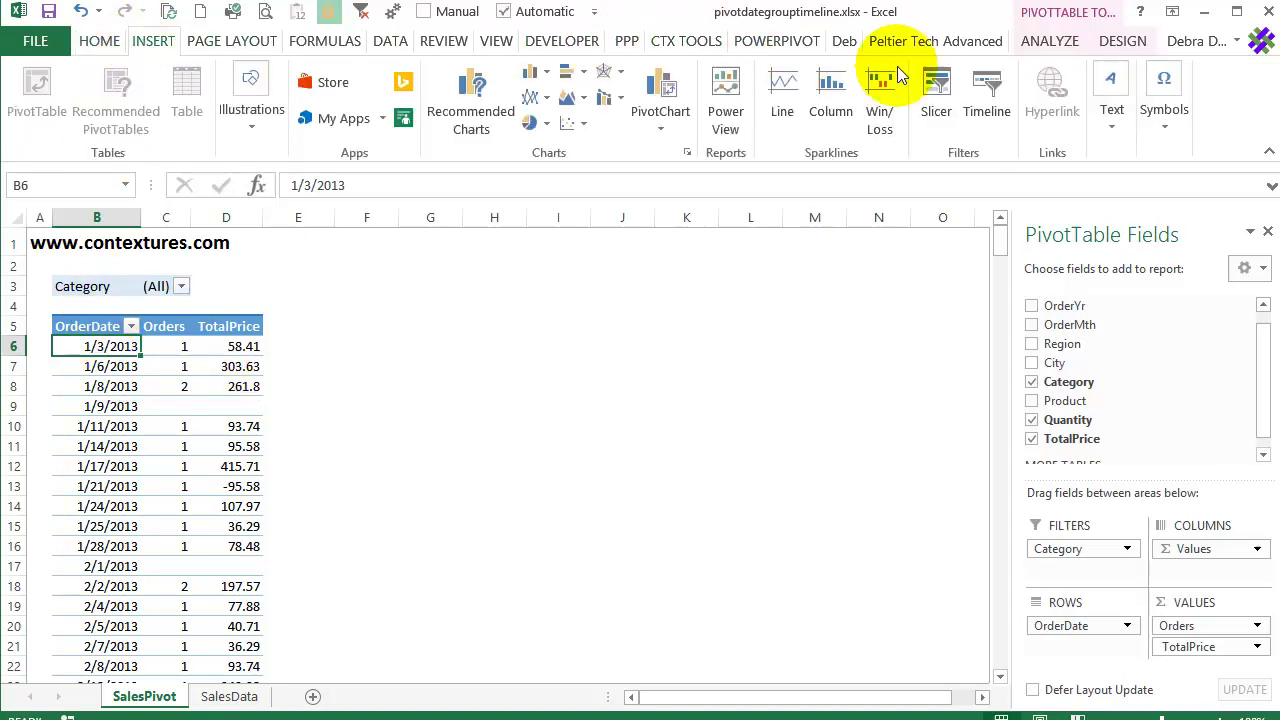
pyautogui.click(986, 88)
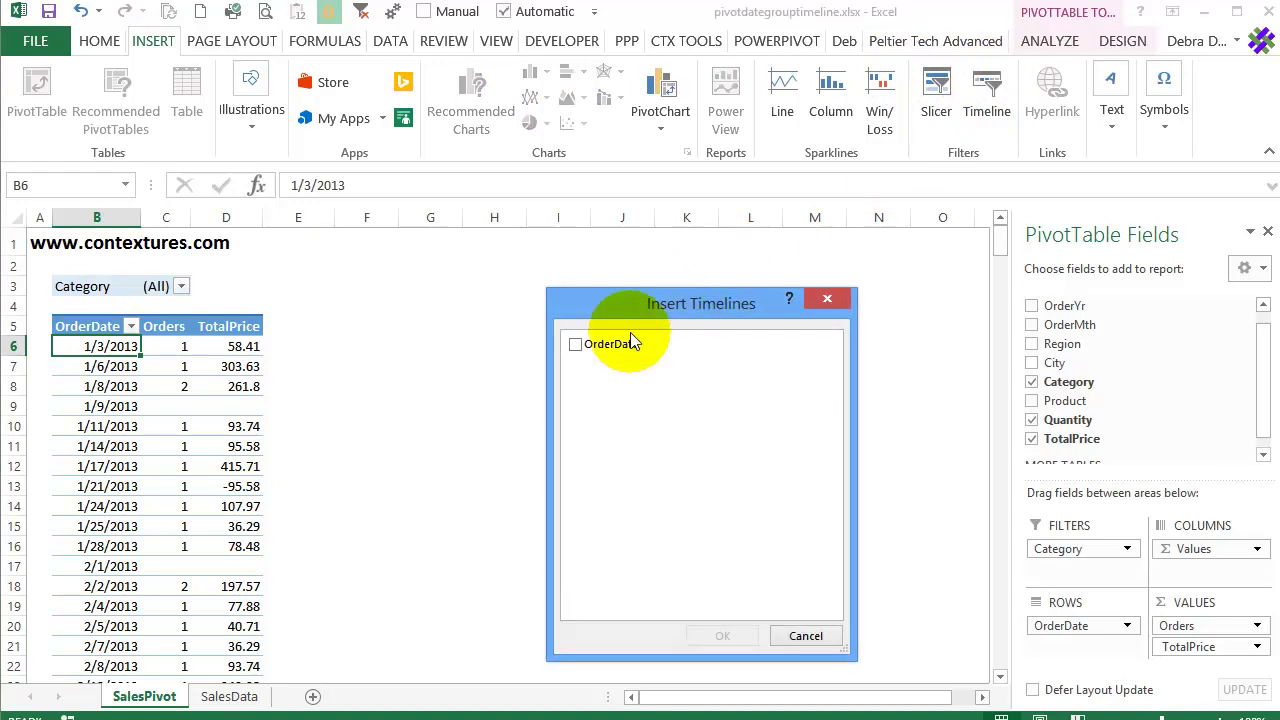
pyautogui.click(573, 344)
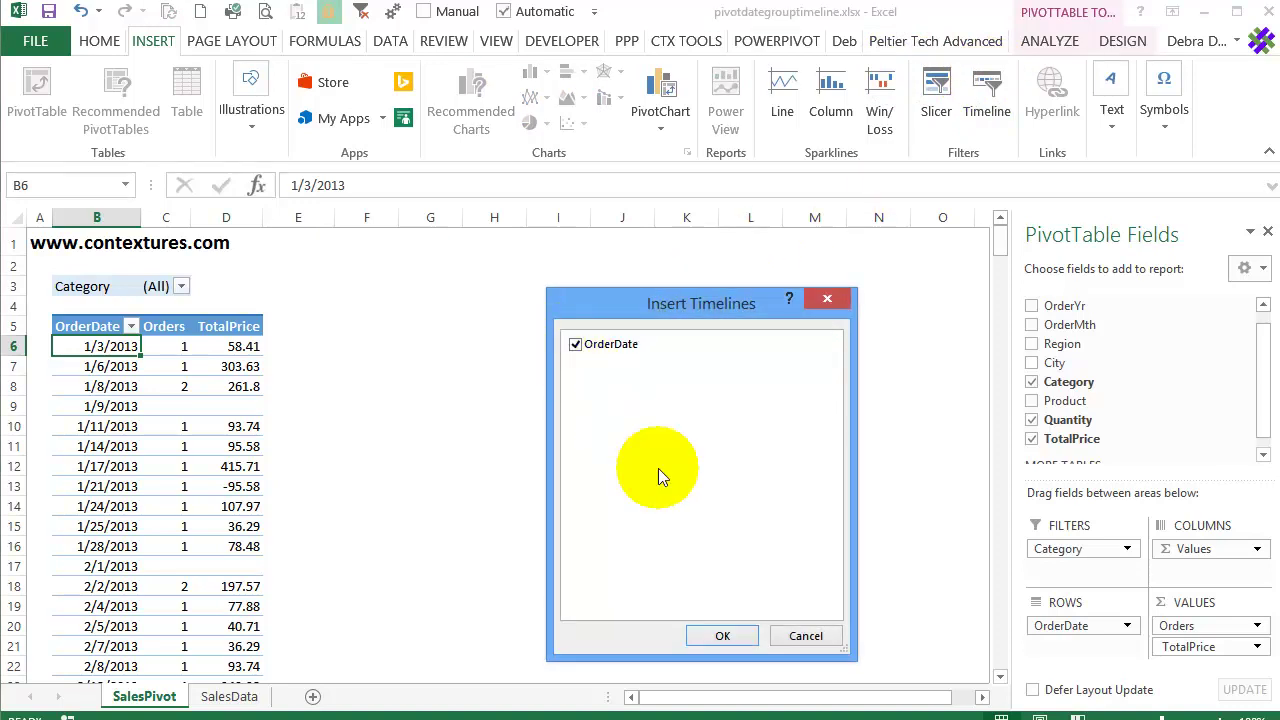
pyautogui.click(742, 635)
pyautogui.moveTo(528, 406); pyautogui.dragTo(486, 256)
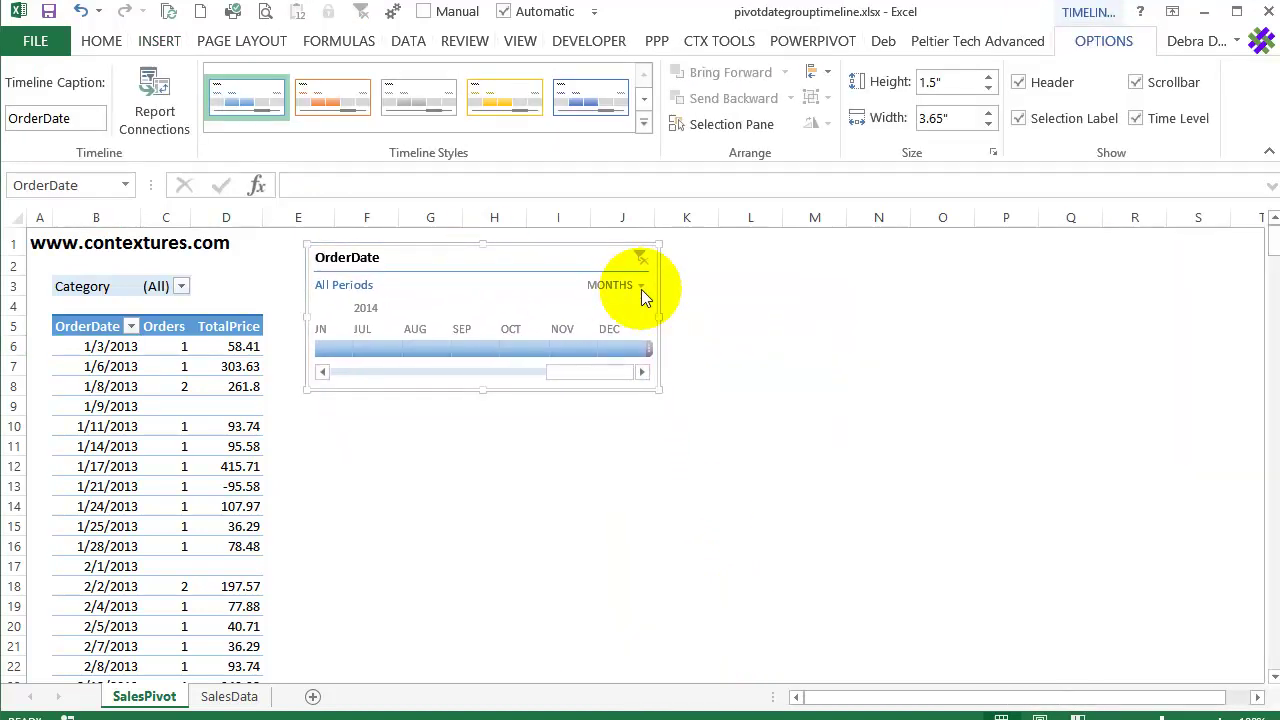
# Set the OrderDate timeline's time level to years and filter the pivot table to 2014, followed by 2013.
pyautogui.click(641, 286)
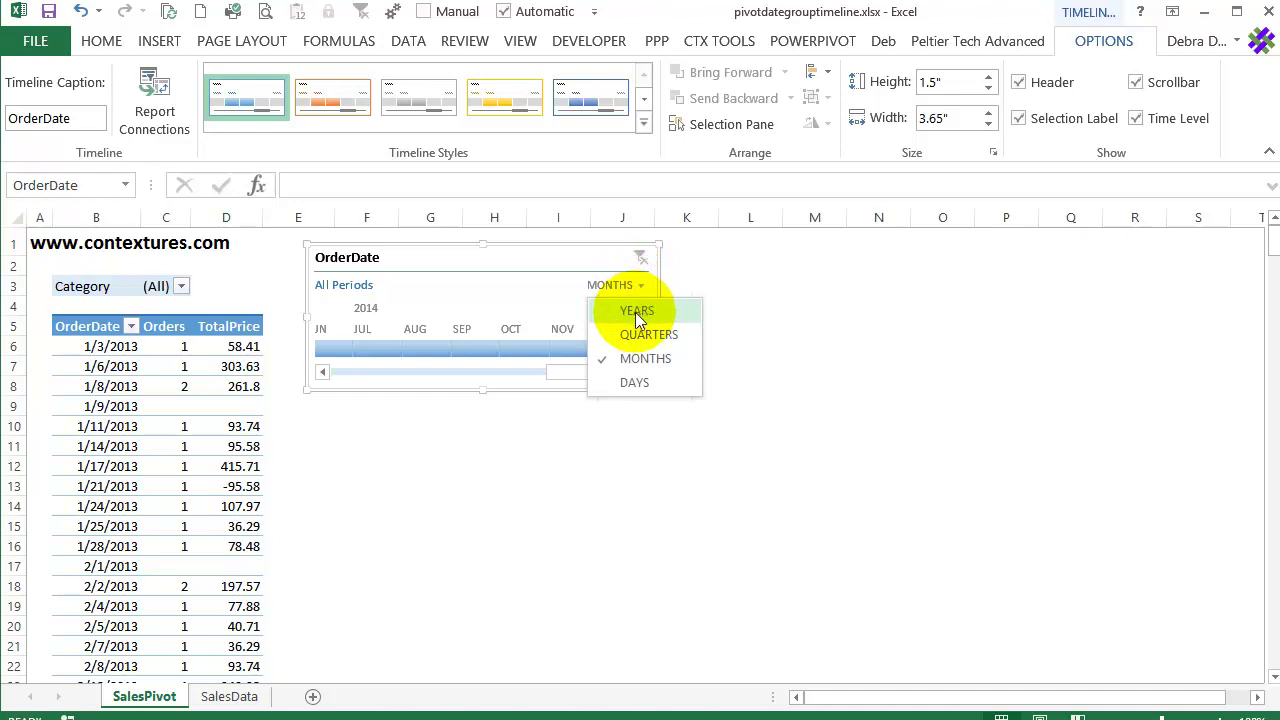
pyautogui.click(635, 312)
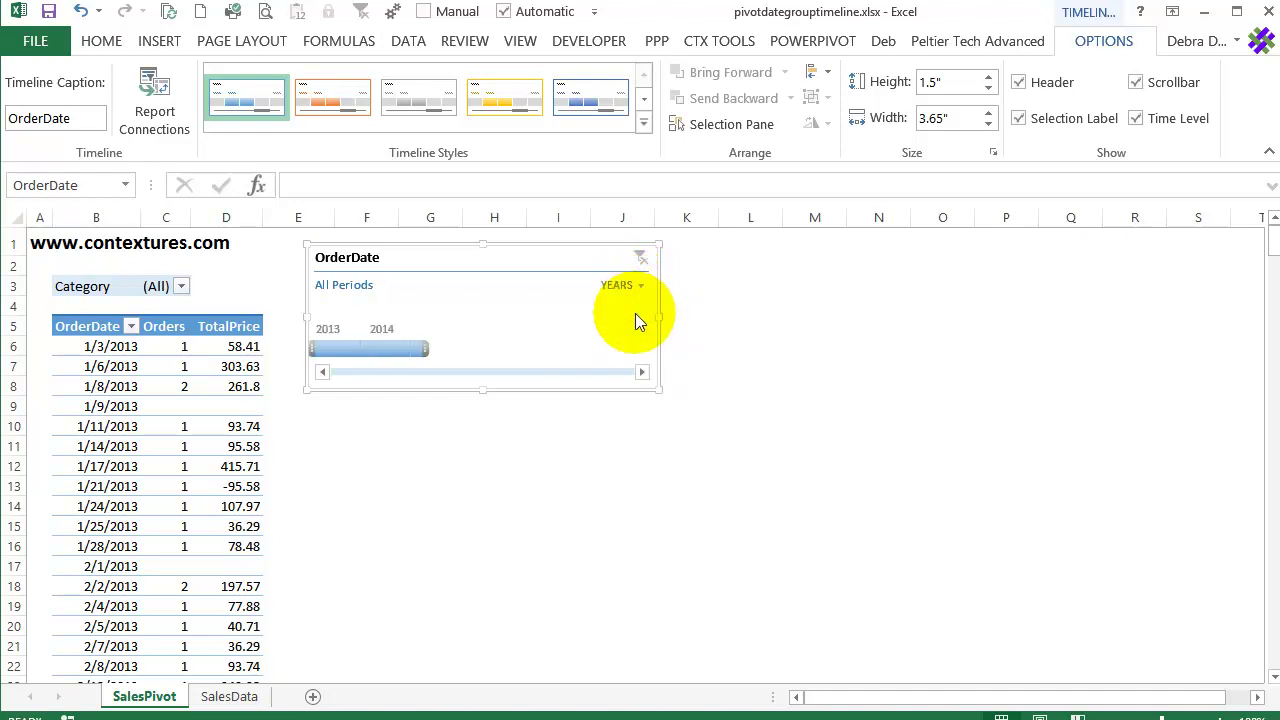
pyautogui.click(396, 347)
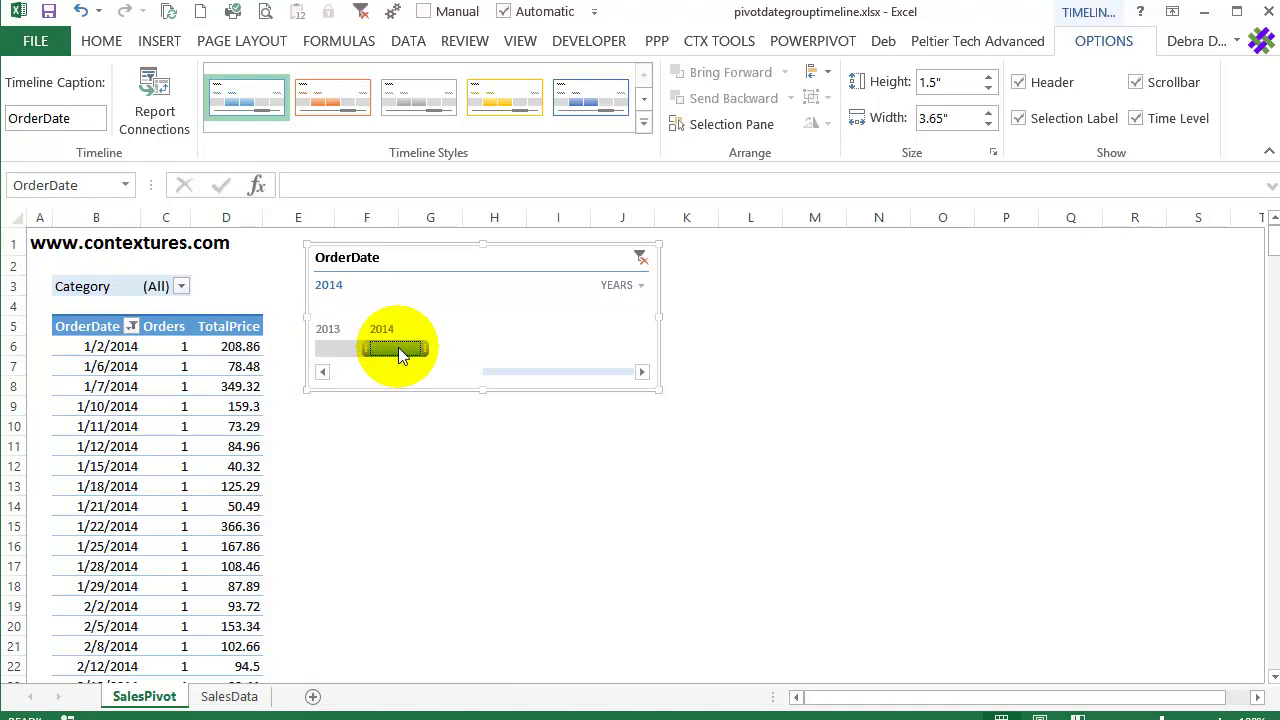
pyautogui.click(336, 343)
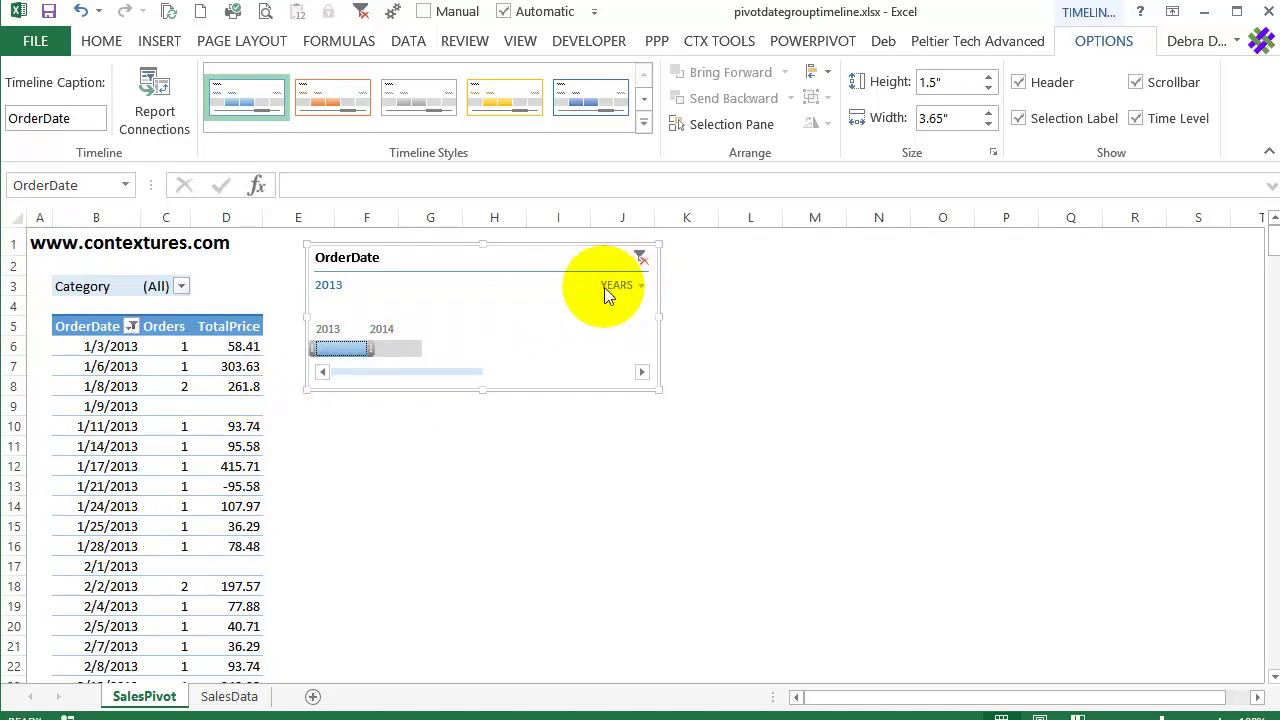
# Set the timeline's time level to quarters and try single quarters and quarter ranges, ending with Q3 2013 to Q2 2014.
pyautogui.click(630, 287)
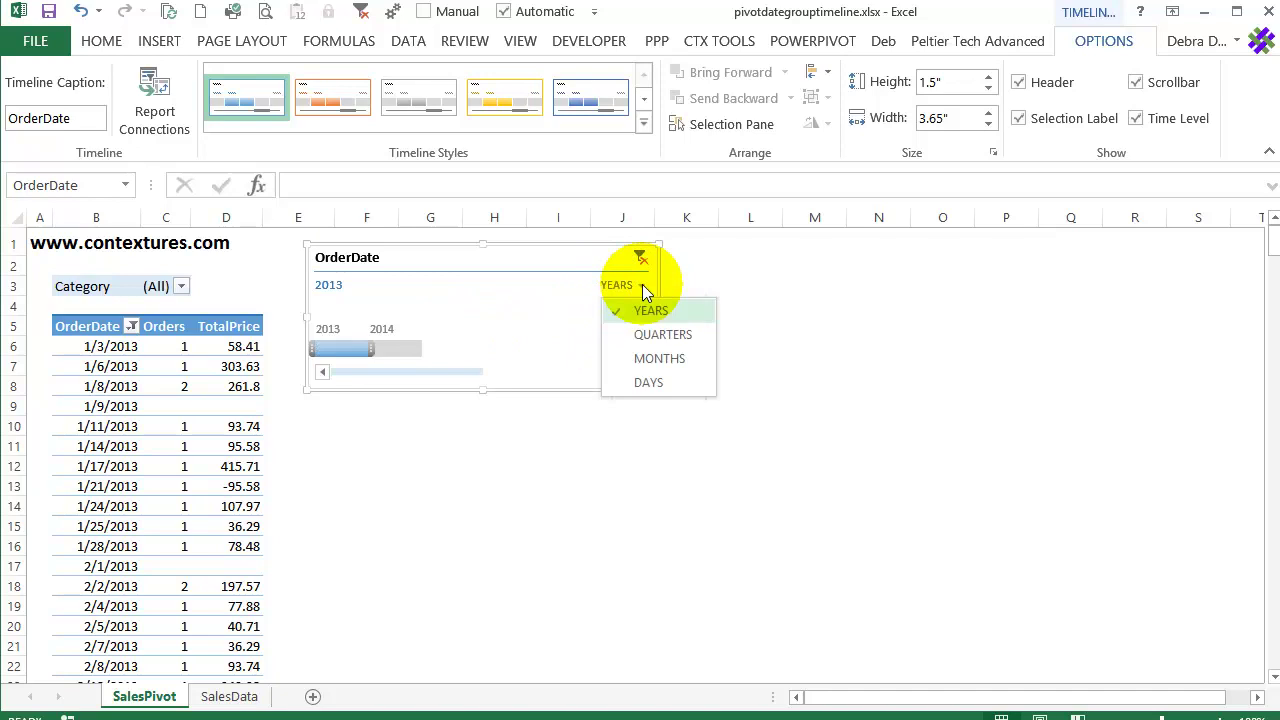
pyautogui.click(640, 335)
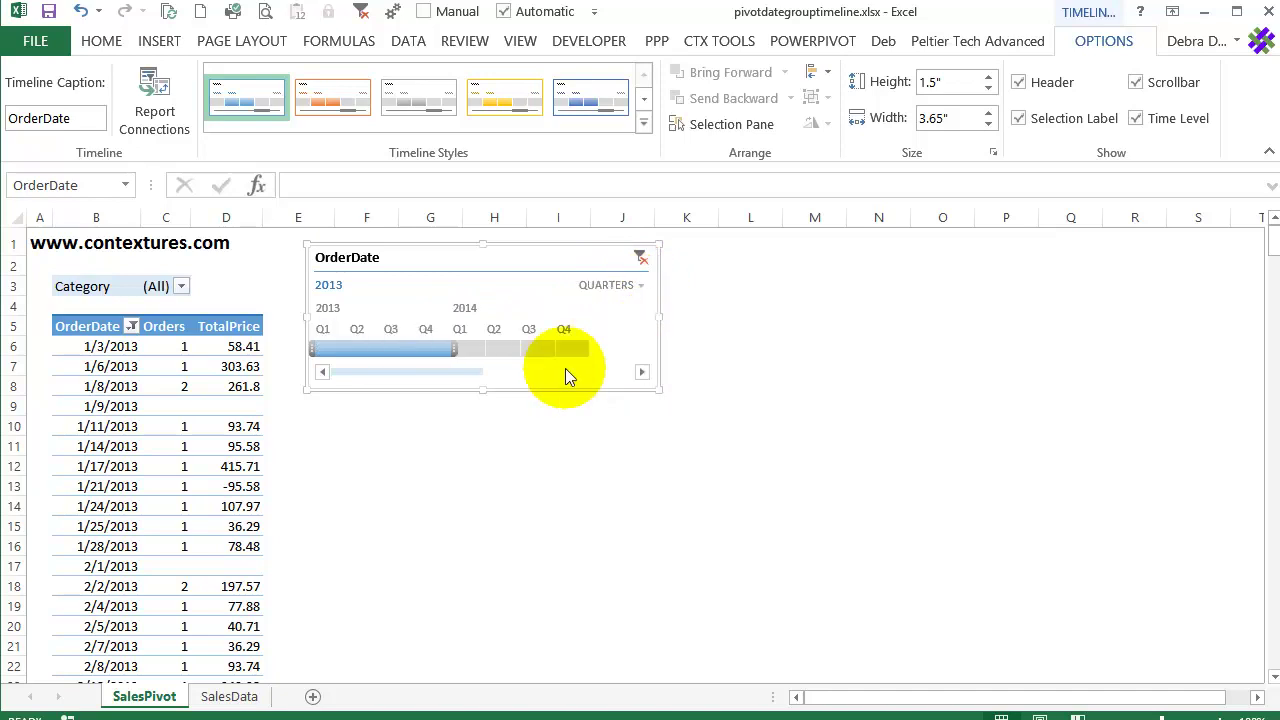
pyautogui.click(503, 345)
pyautogui.click(404, 347)
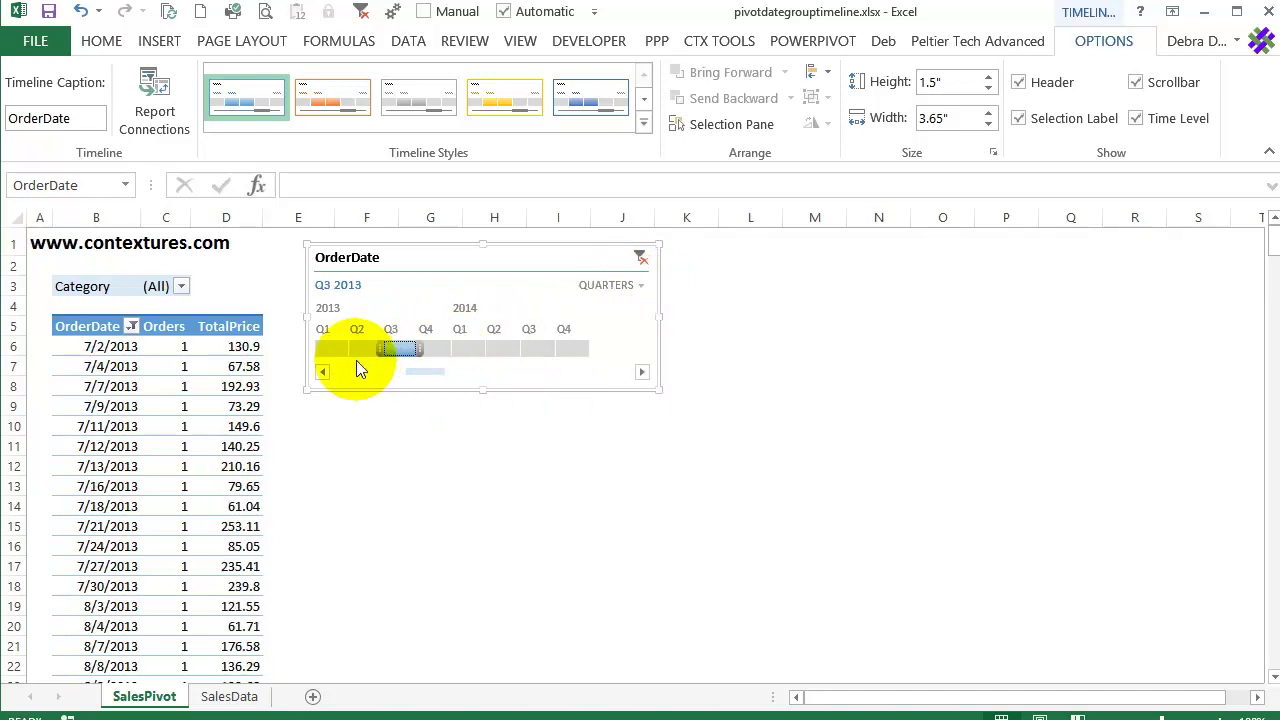
pyautogui.moveTo(420, 348); pyautogui.dragTo(490, 348)
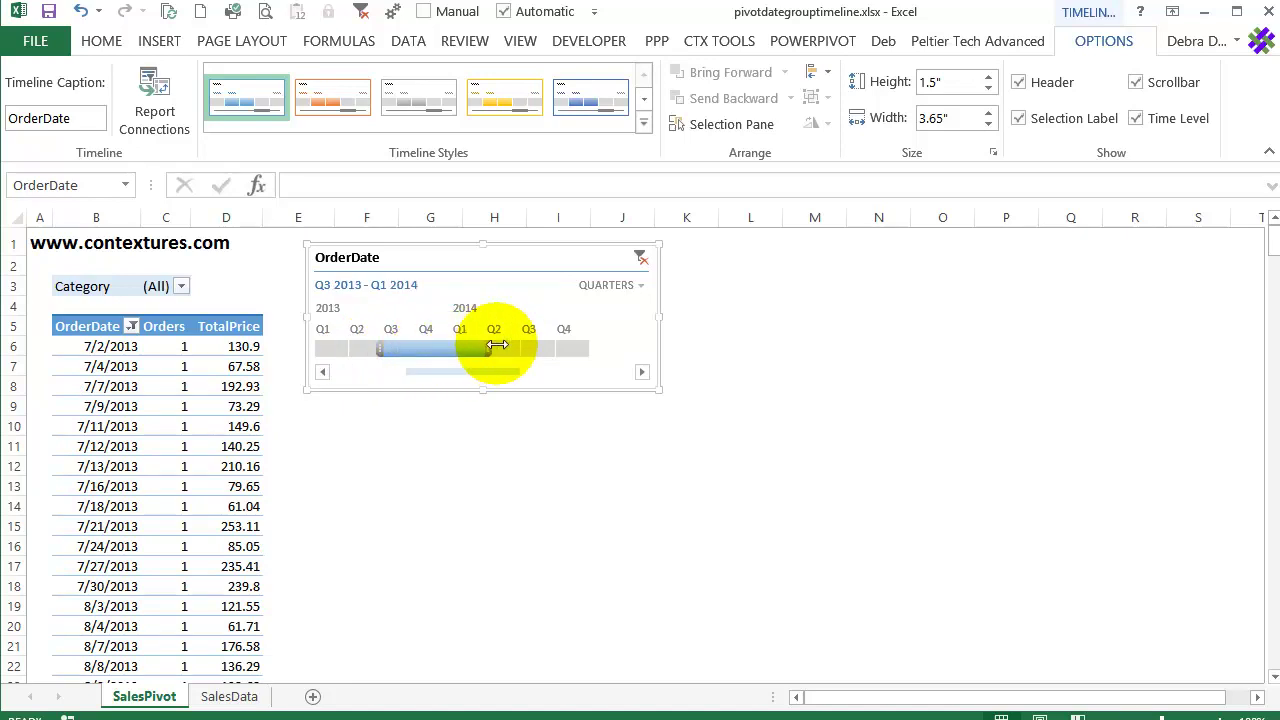
pyautogui.click(325, 349)
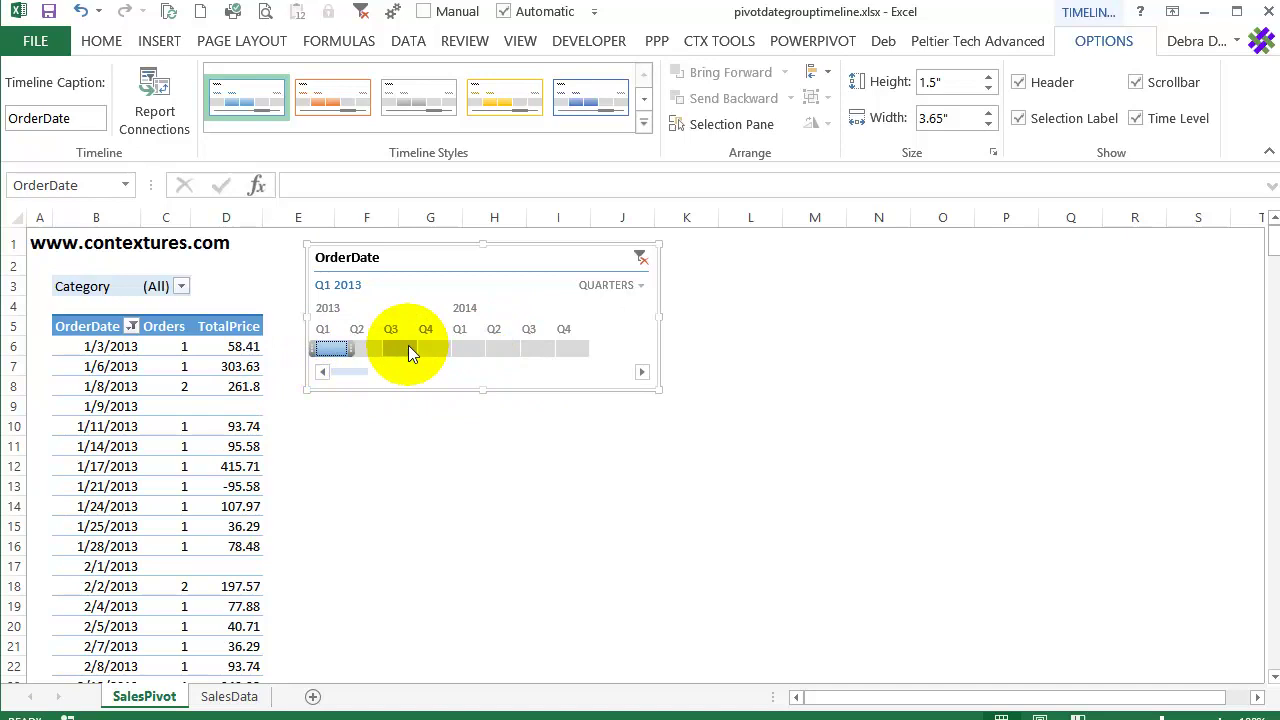
pyautogui.moveTo(408, 345); pyautogui.dragTo(502, 346)
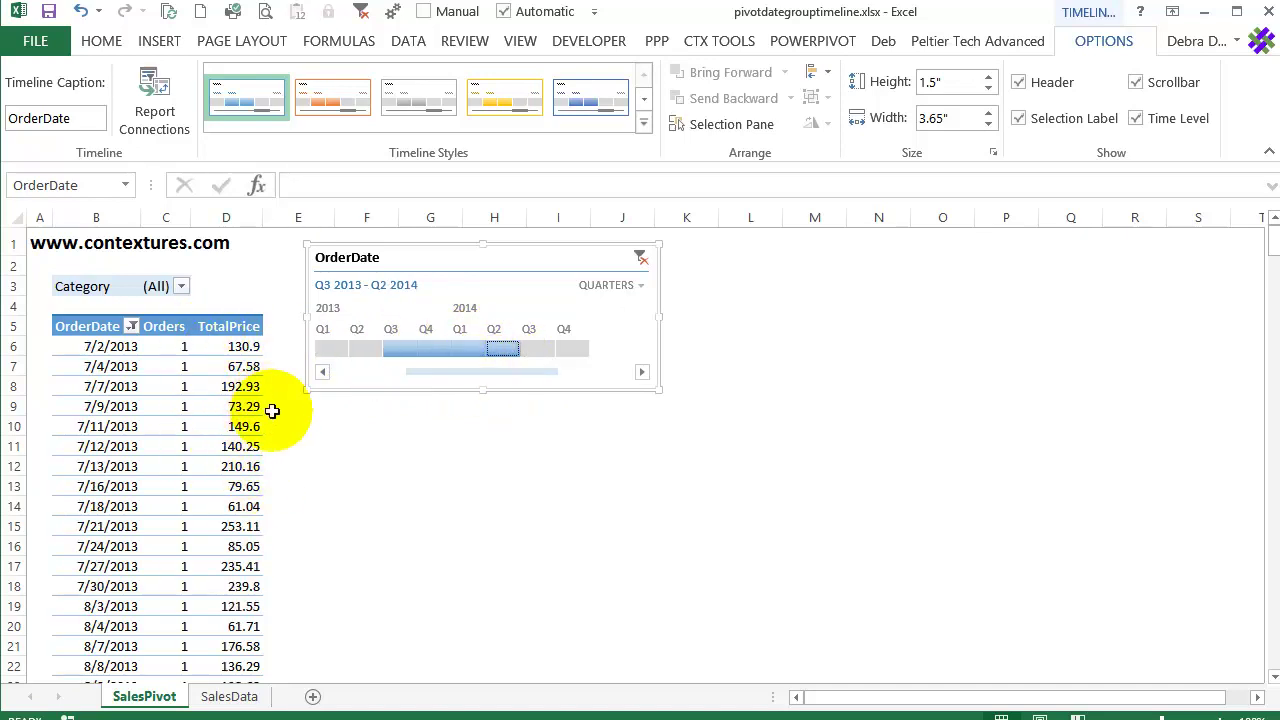
# Set the timeline's time level back to years and alternate between 2013 and 2014, ending with the pivot table filtered to 2014.
pyautogui.click(643, 281)
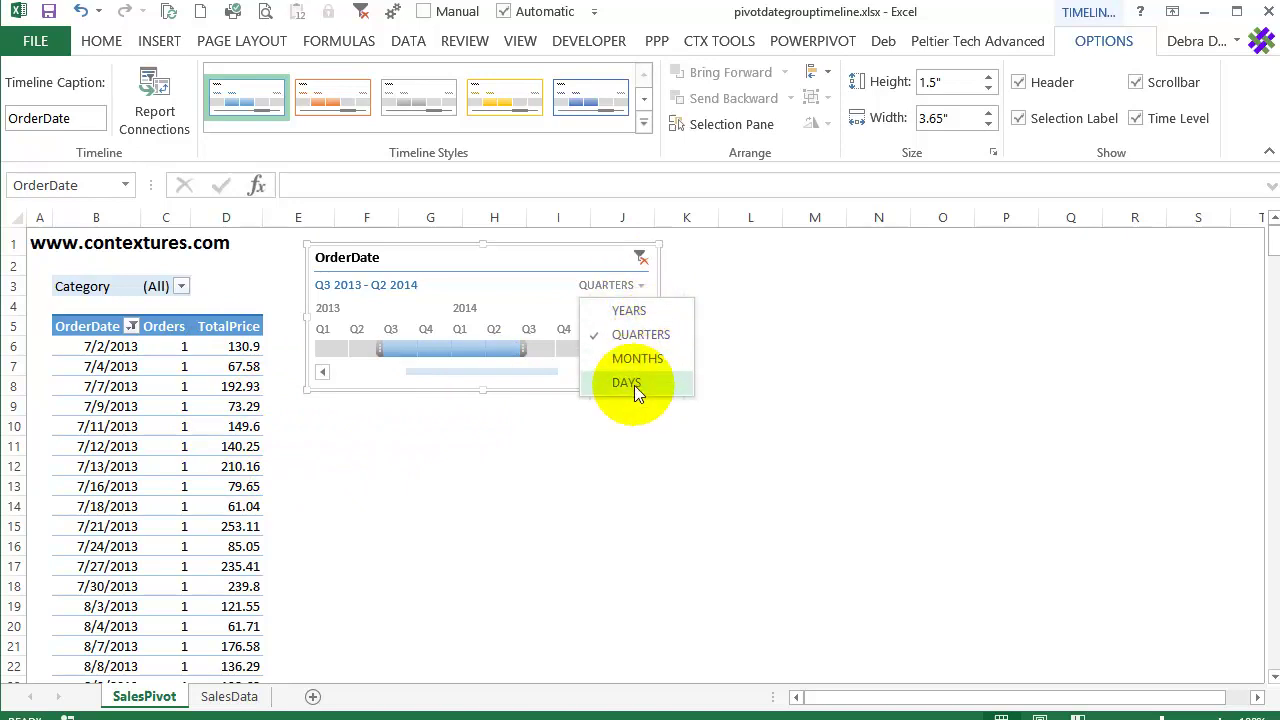
pyautogui.click(632, 311)
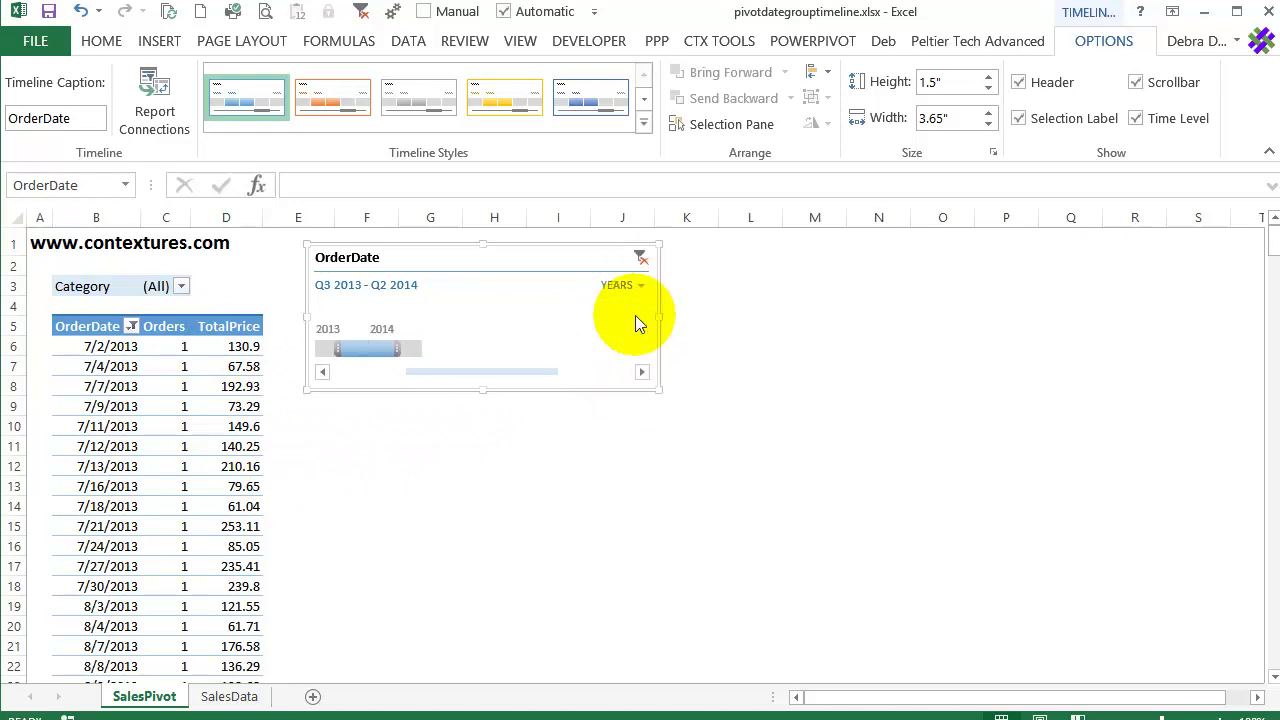
pyautogui.click(323, 345)
pyautogui.click(400, 350)
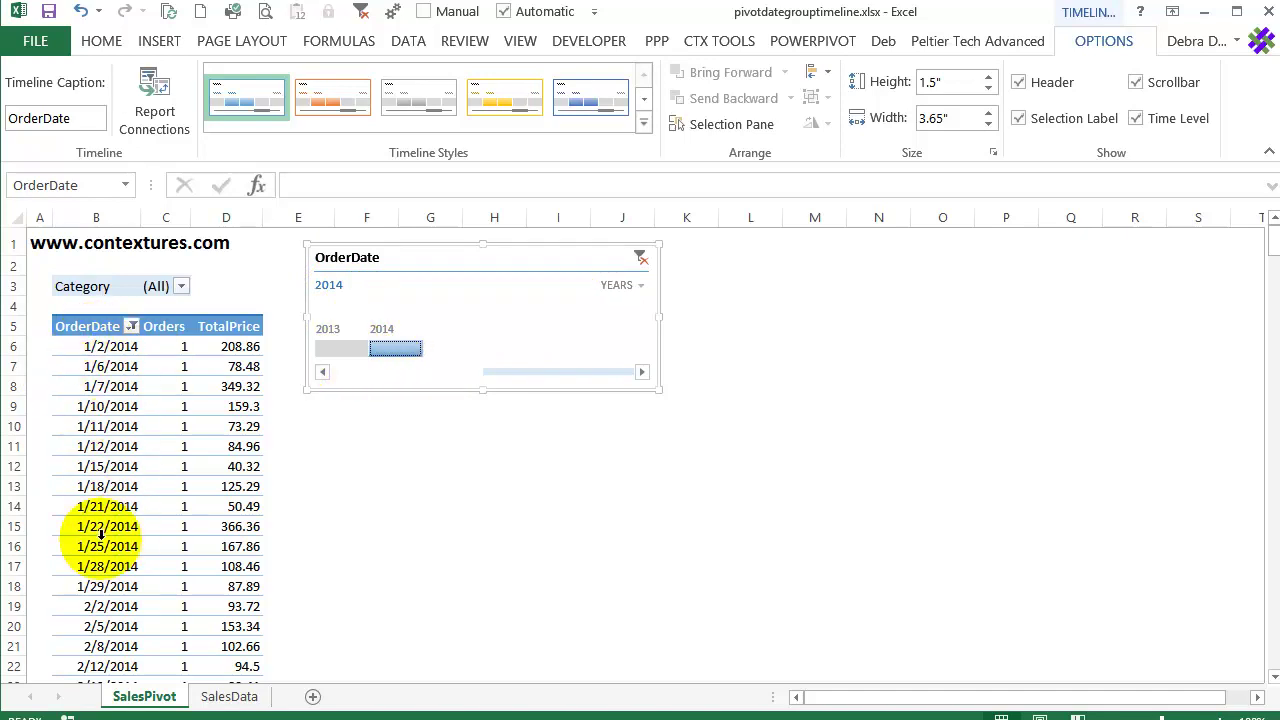
pyautogui.click(342, 344)
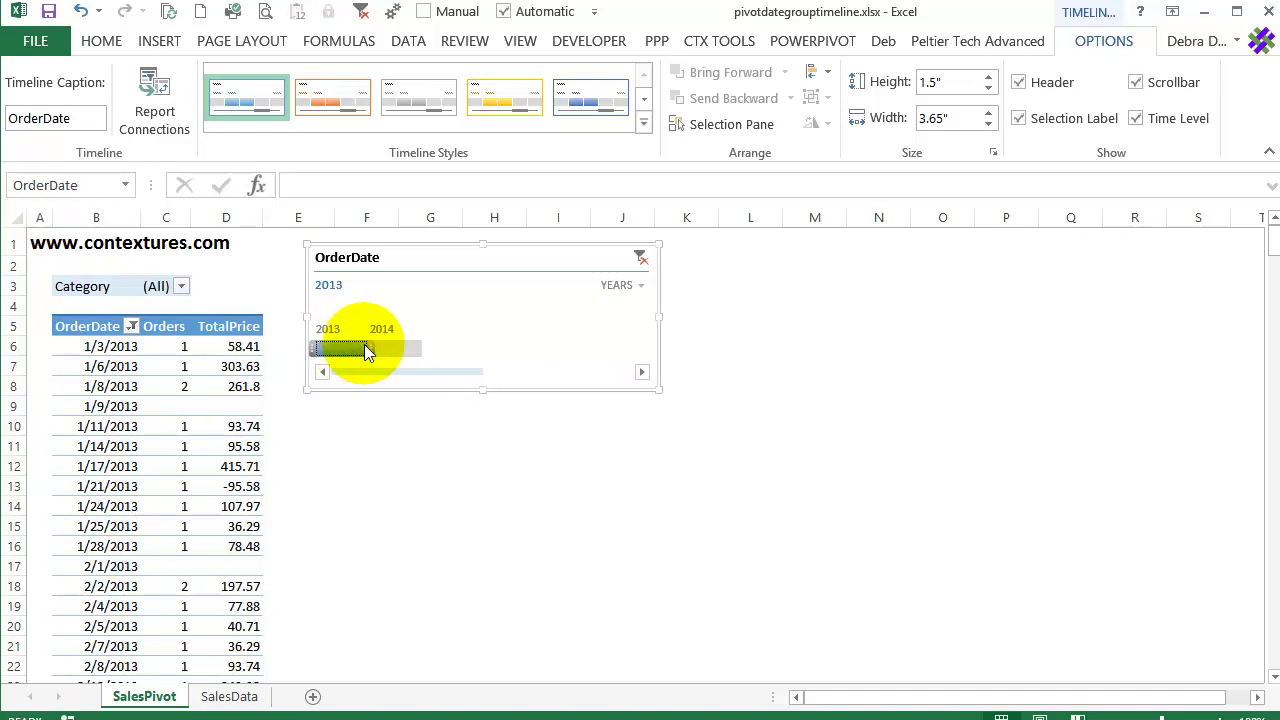
pyautogui.click(385, 351)
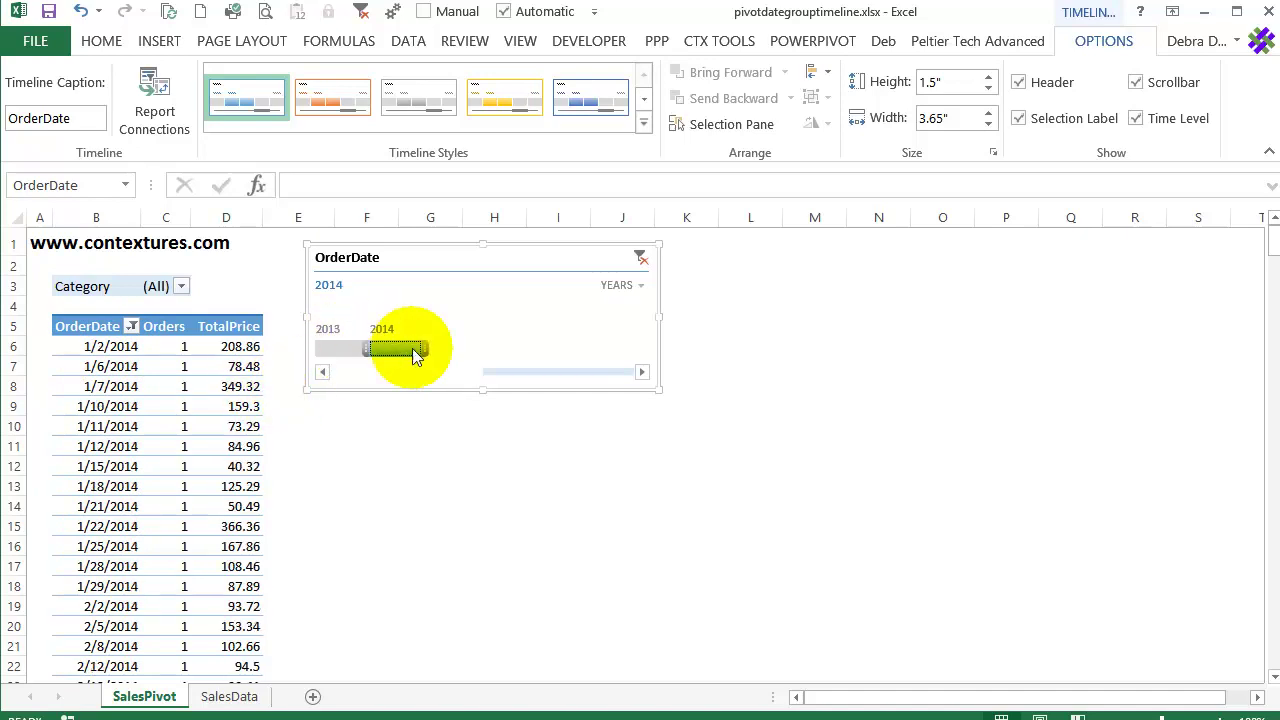
# Open the time level choices of the OrderDate timeline.
pyautogui.click(644, 284)
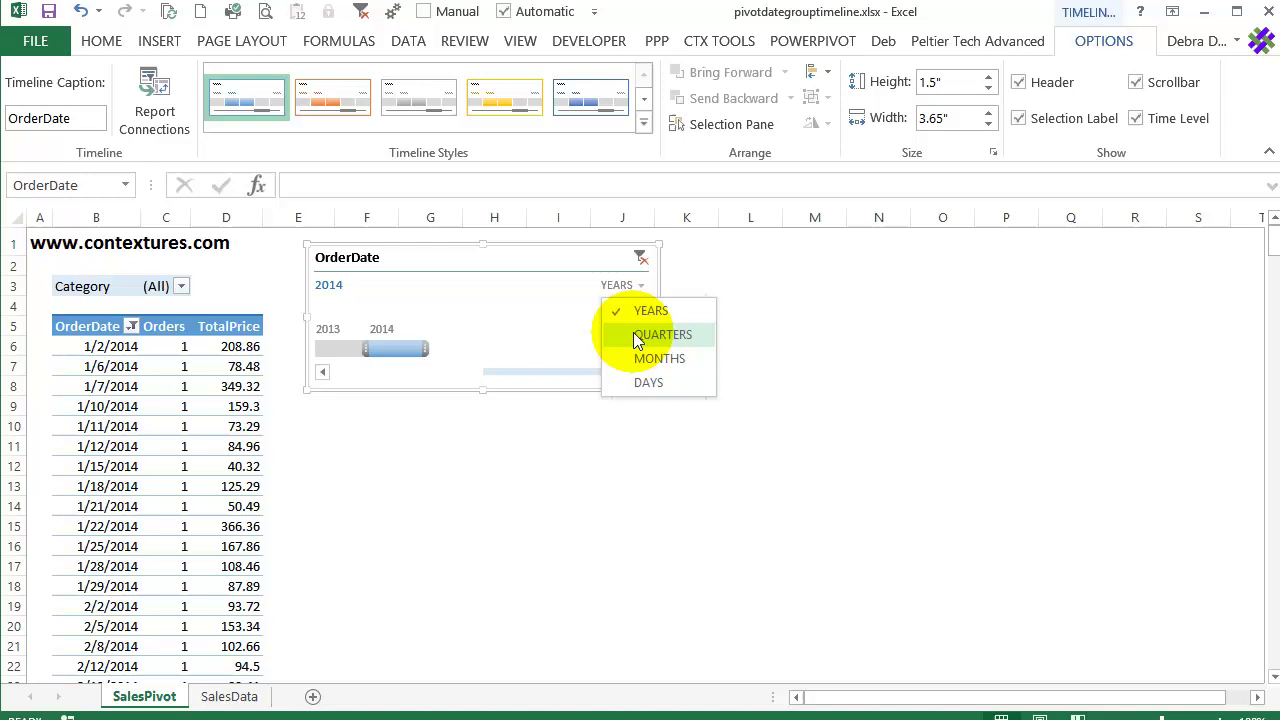